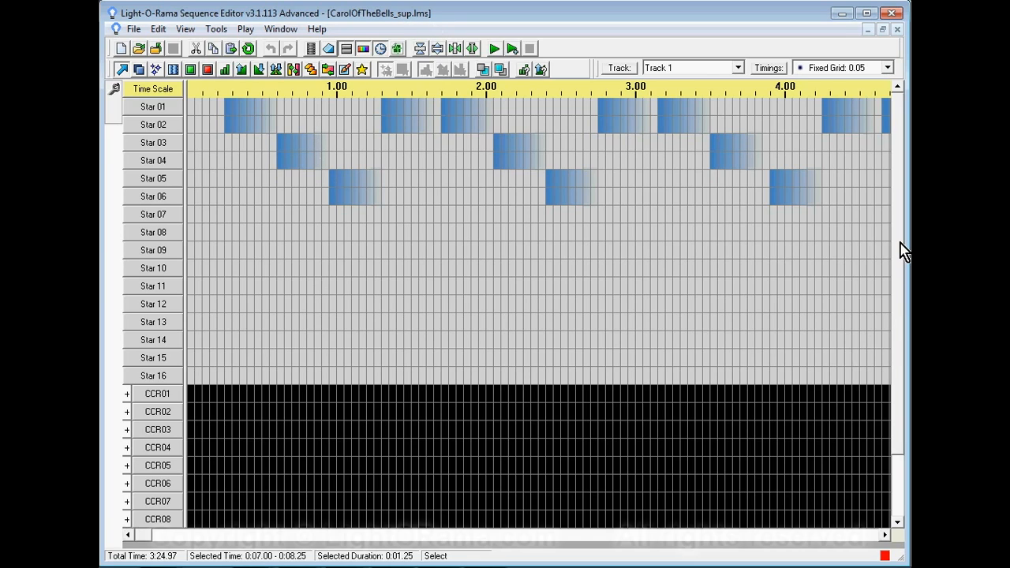
# - Open the existing sequence CarolOfTheBells.lms from the Sequences folder alongside CarolOfTheBells_sup.lms
pyautogui.moveTo(899, 258); pyautogui.dragTo(902, 332)
pyautogui.moveTo(901, 374); pyautogui.dragTo(896, 238)
pyautogui.moveTo(514, 197)
pyautogui.click(133, 30)
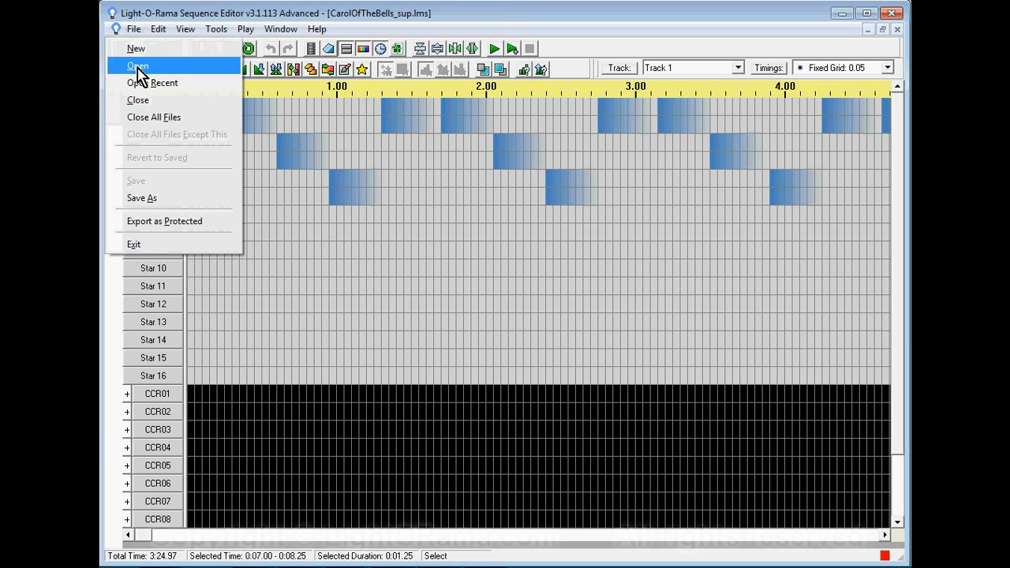
pyautogui.click(136, 67)
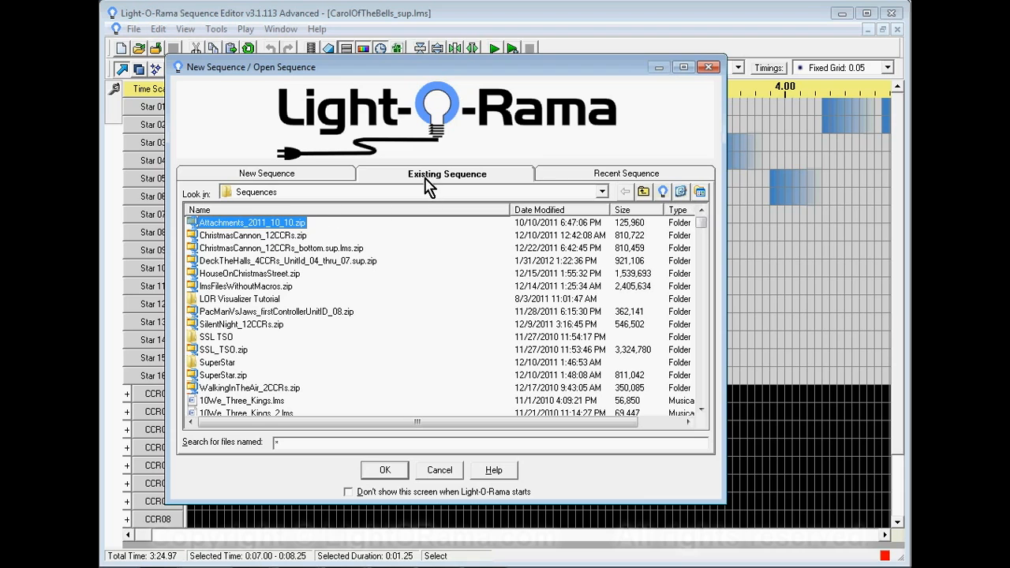
pyautogui.moveTo(701, 229); pyautogui.dragTo(704, 260)
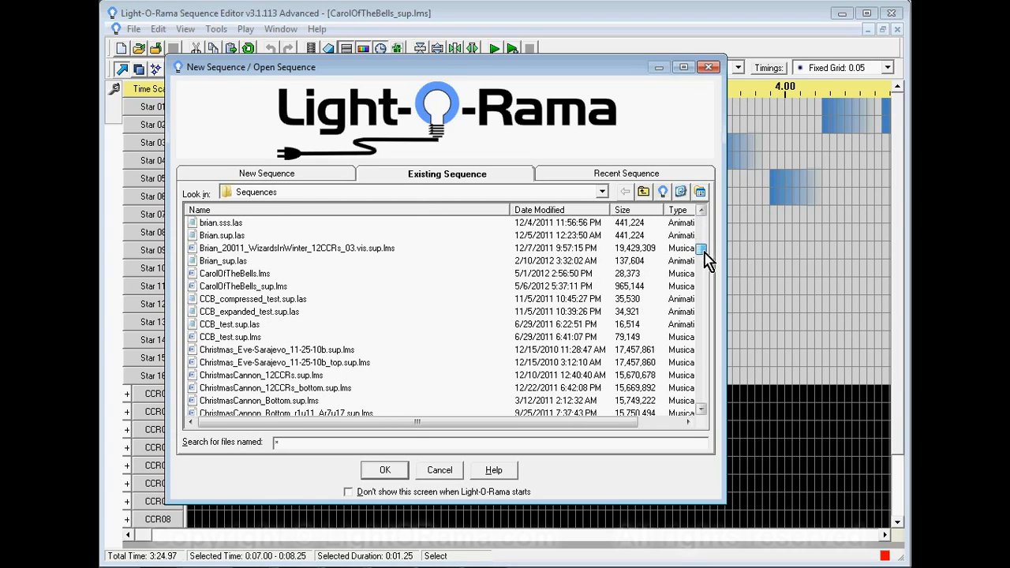
pyautogui.click(228, 274)
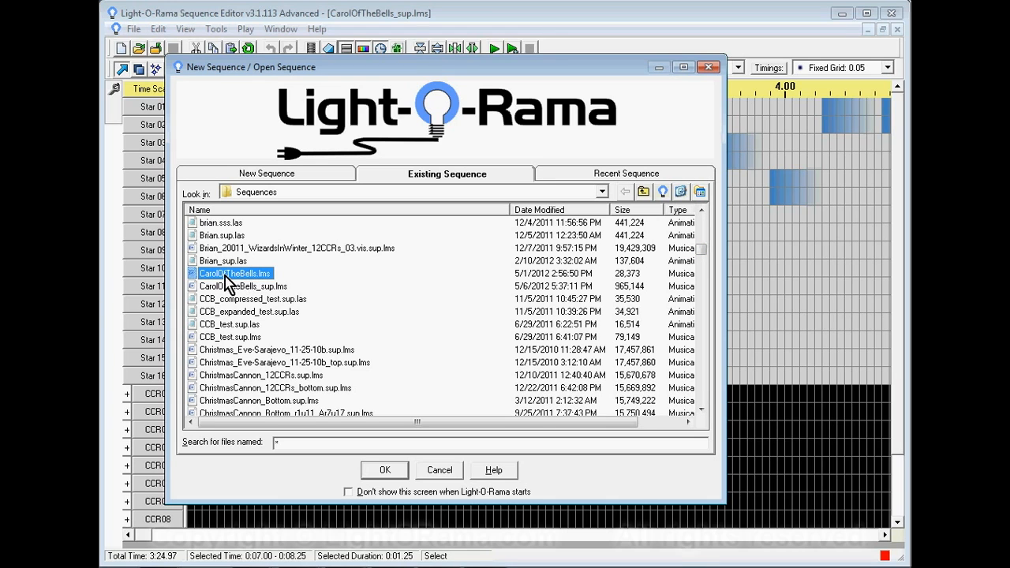
pyautogui.click(384, 471)
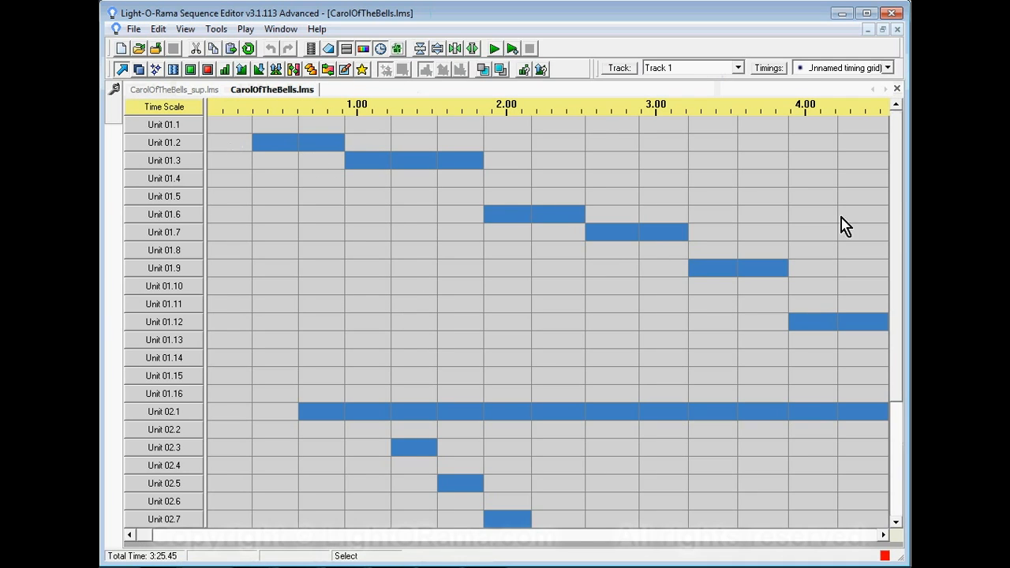
pyautogui.moveTo(895, 203)
pyautogui.mouseDown()
pyautogui.moveTo(904, 284)
pyautogui.moveTo(894, 401)
pyautogui.moveTo(894, 199)
pyautogui.mouseUp()
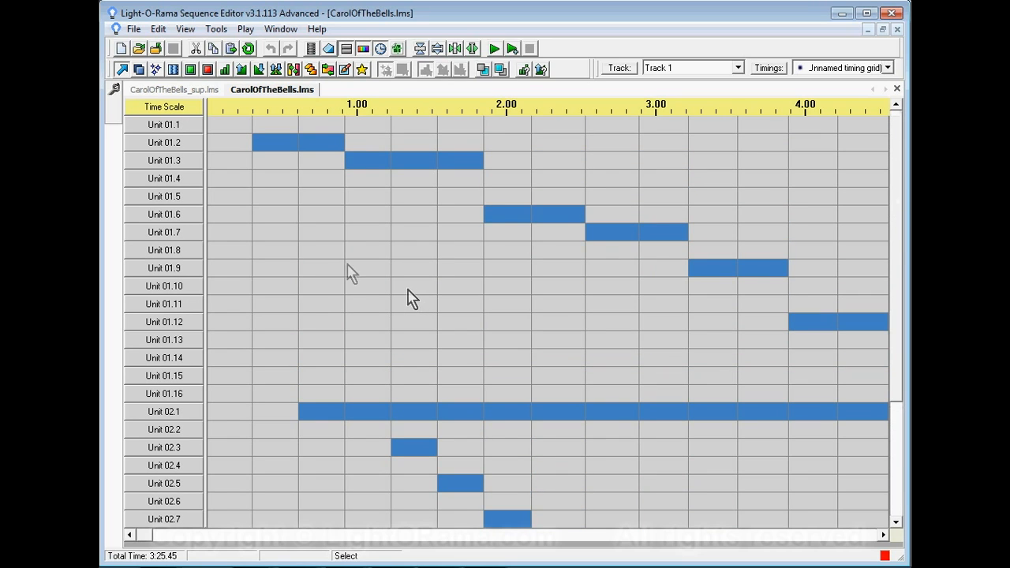
# - Insert a single new channel above Unit 01.1 in CarolOfTheBells.lms
pyautogui.moveTo(307, 245)
pyautogui.moveTo(172, 127)
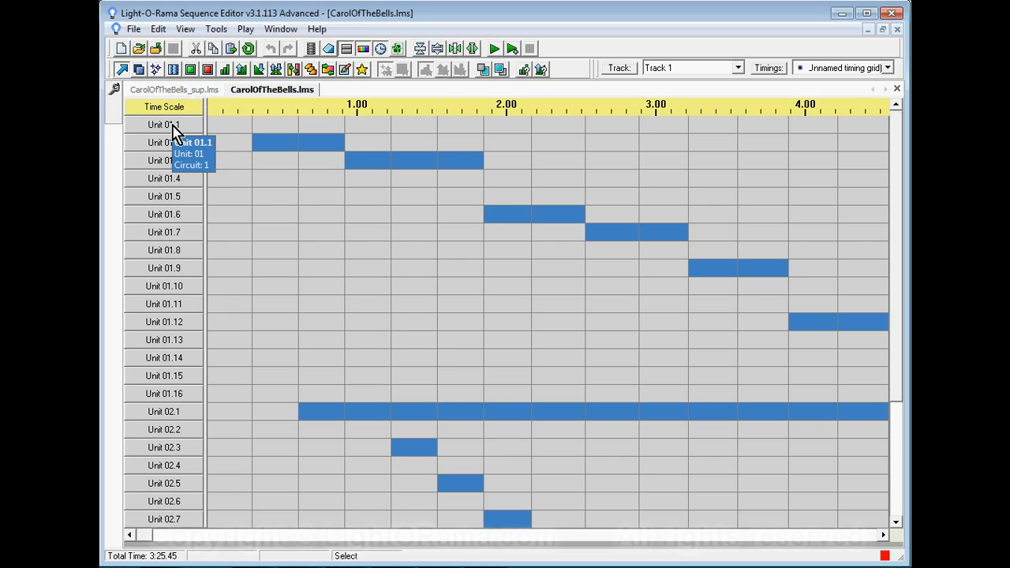
pyautogui.rightClick(172, 127)
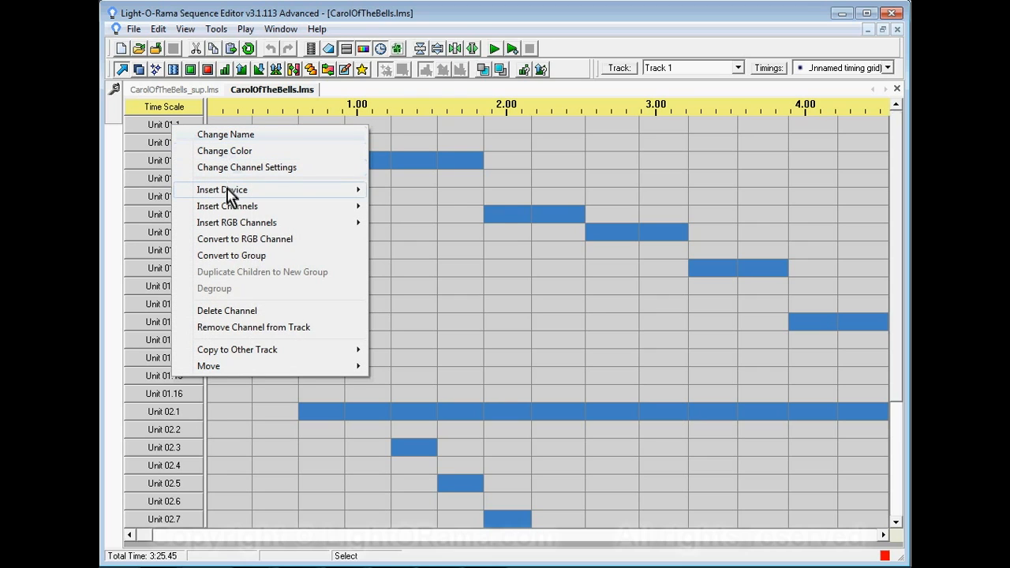
pyautogui.moveTo(230, 196)
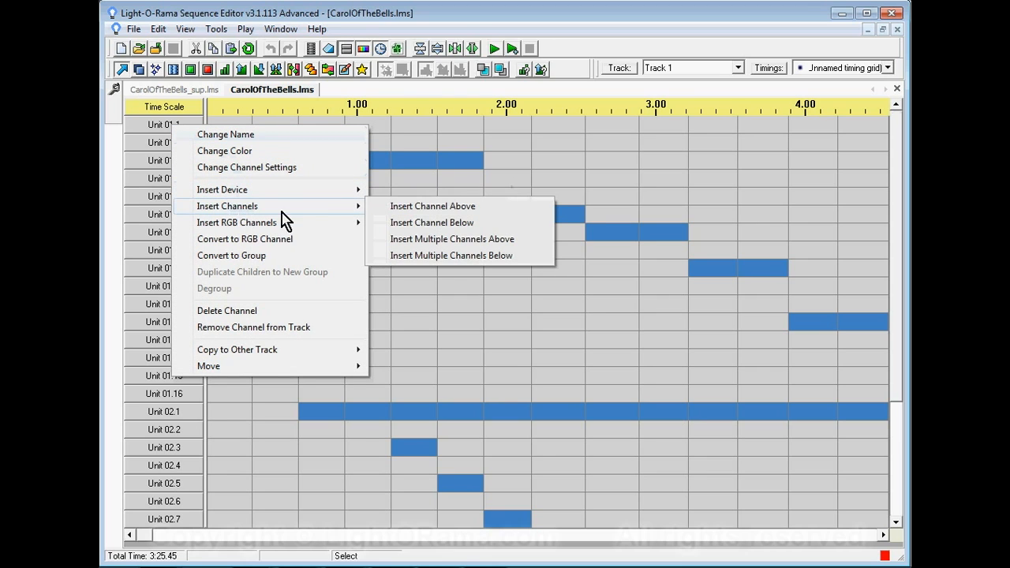
pyautogui.click(447, 208)
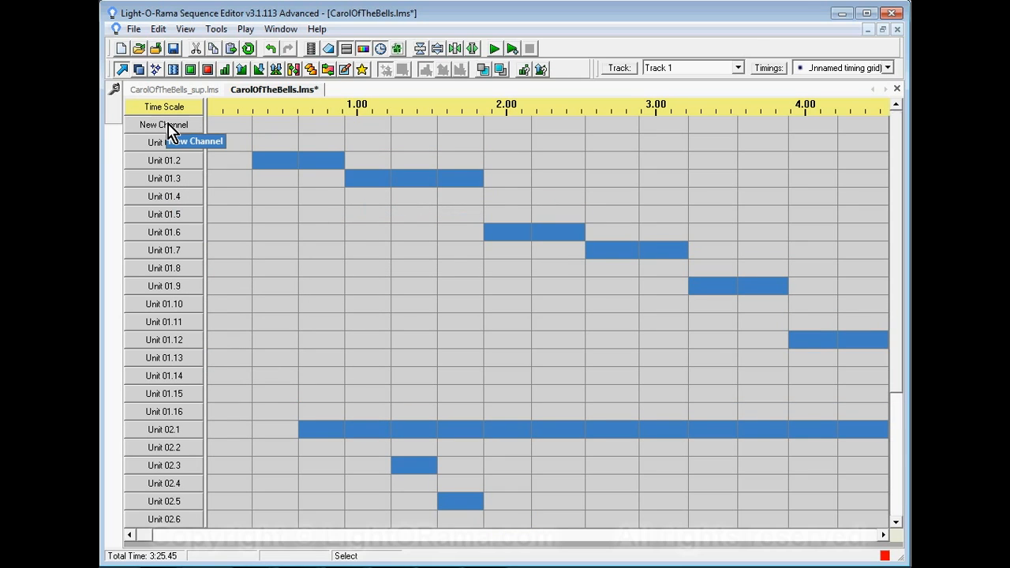
# - Name the new channel CCR Subsequence and set its device type to Sequence
pyautogui.doubleClick(167, 130)
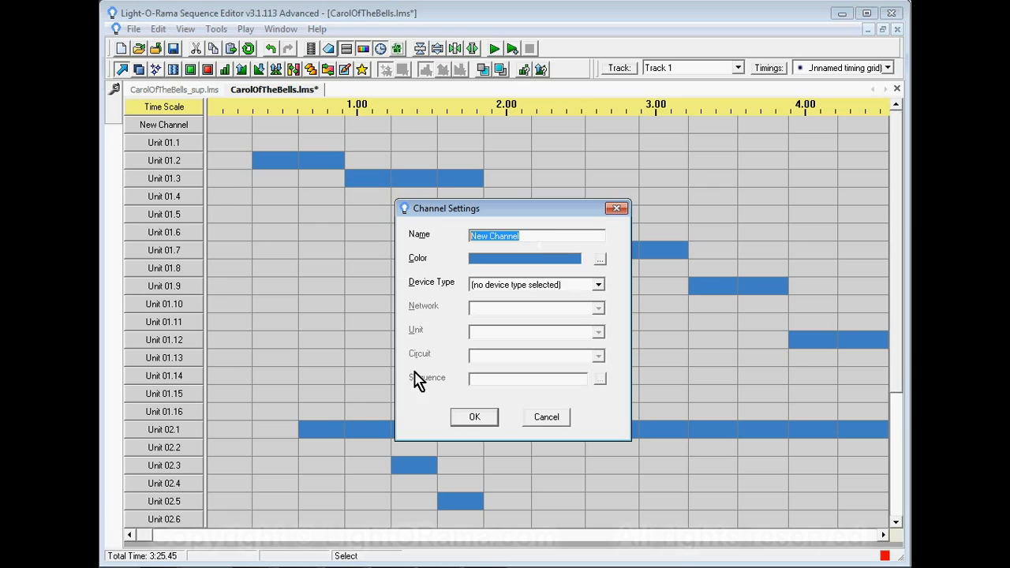
pyautogui.write('CCR Subsequence')
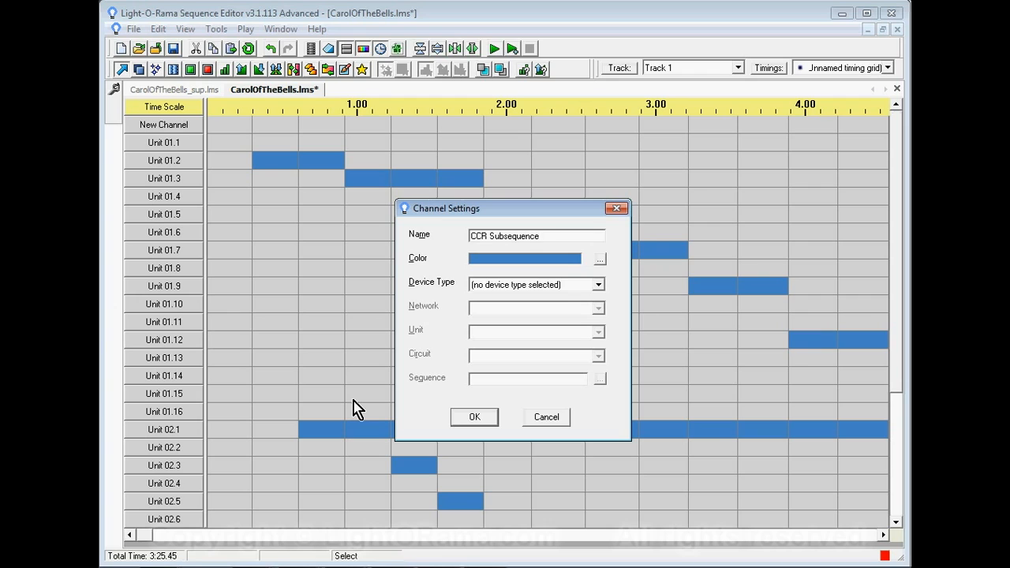
pyautogui.click(598, 285)
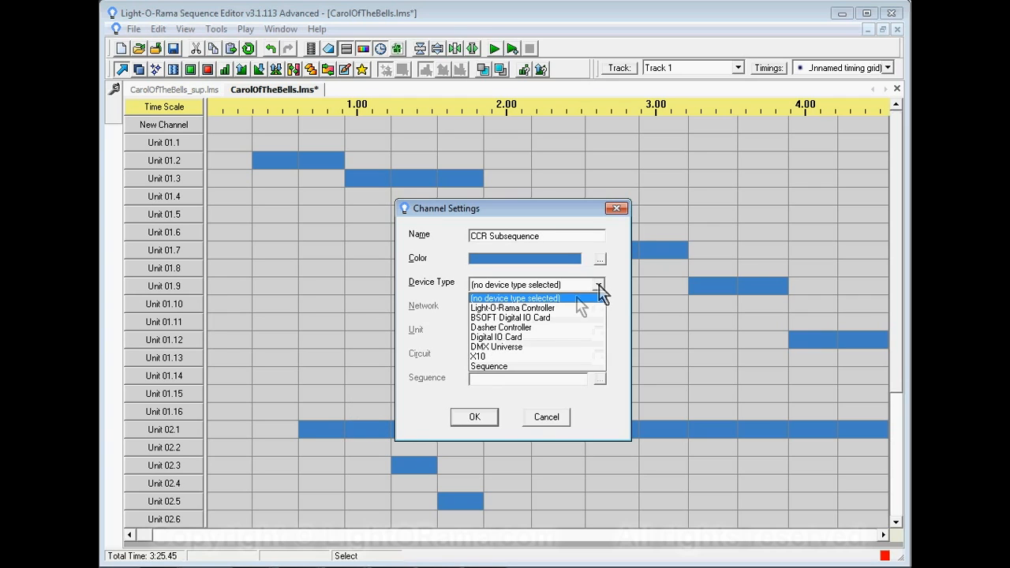
pyautogui.click(486, 367)
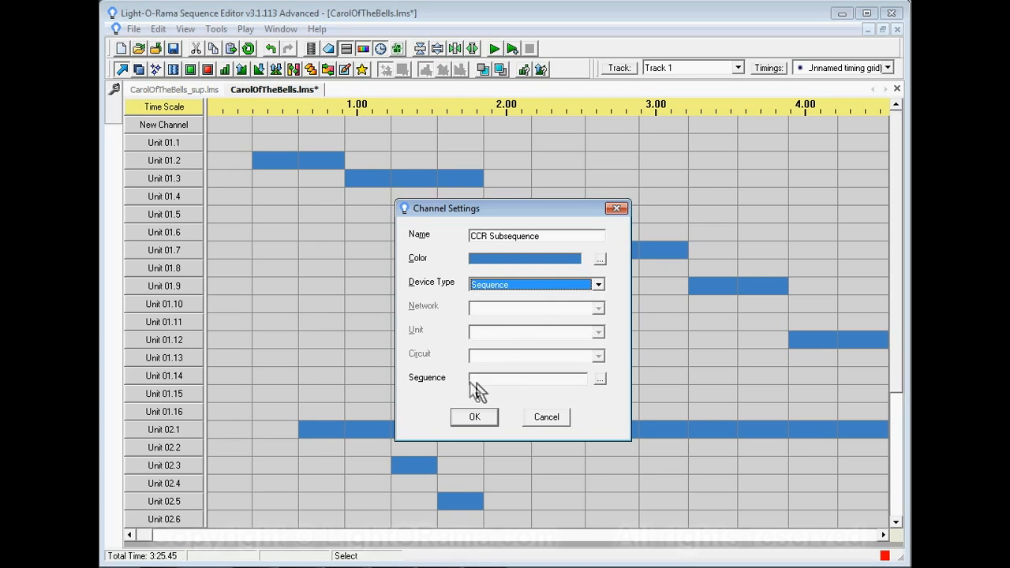
# - Assign CarolOfTheBells_sup.lms as the channel's sequence and apply the channel settings
pyautogui.click(599, 379)
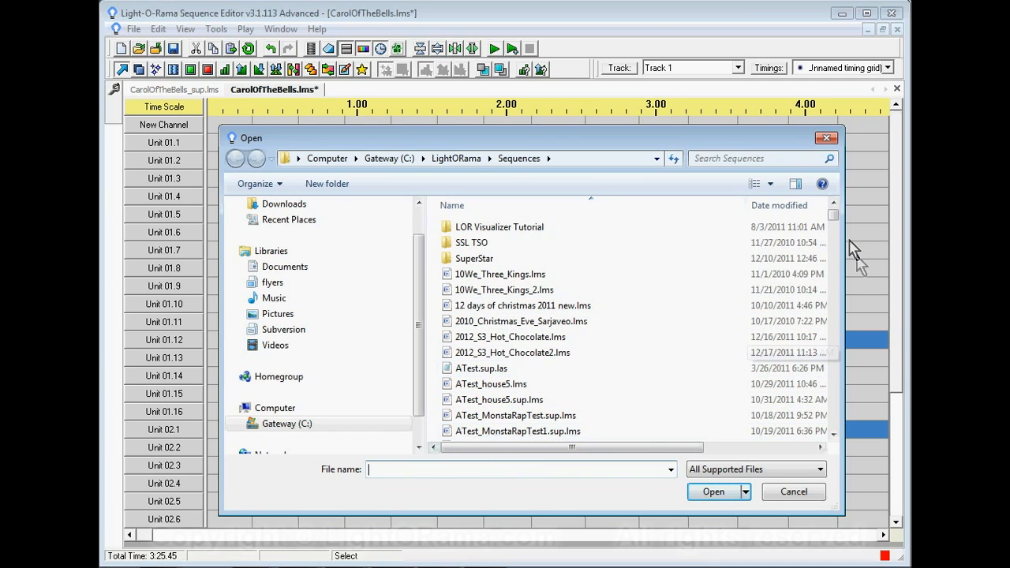
pyautogui.moveTo(834, 218); pyautogui.dragTo(840, 249)
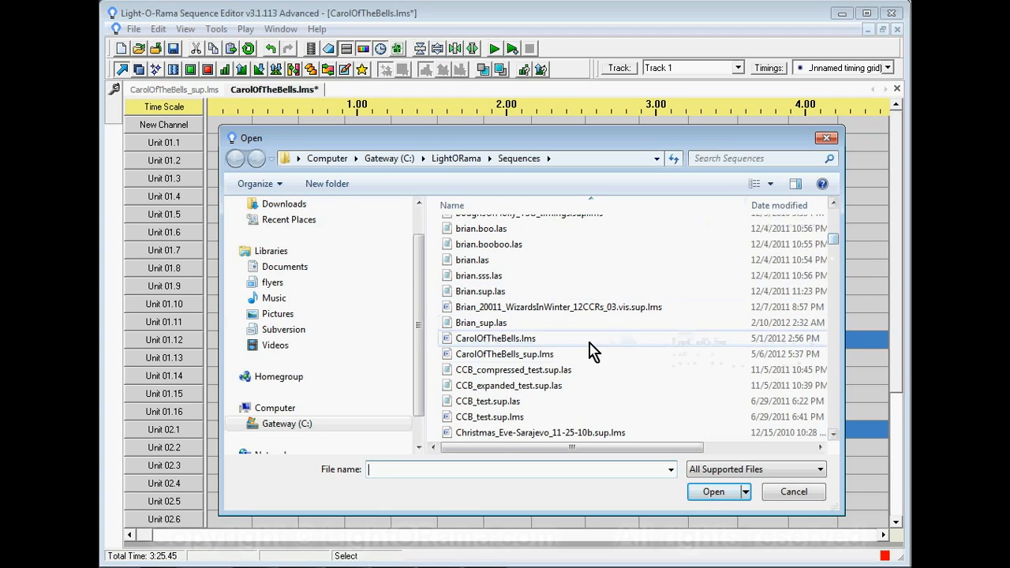
pyautogui.click(537, 357)
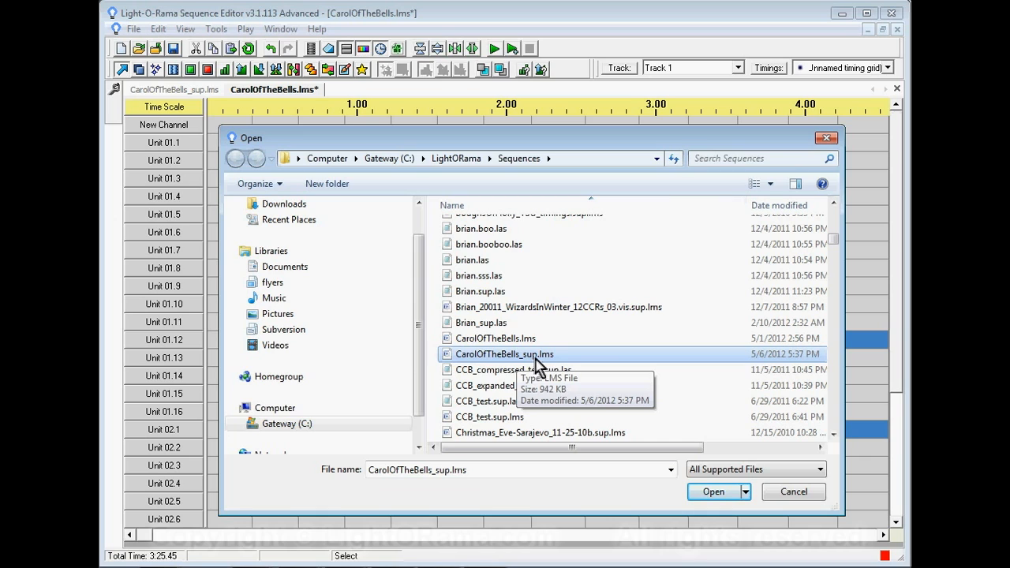
pyautogui.click(713, 493)
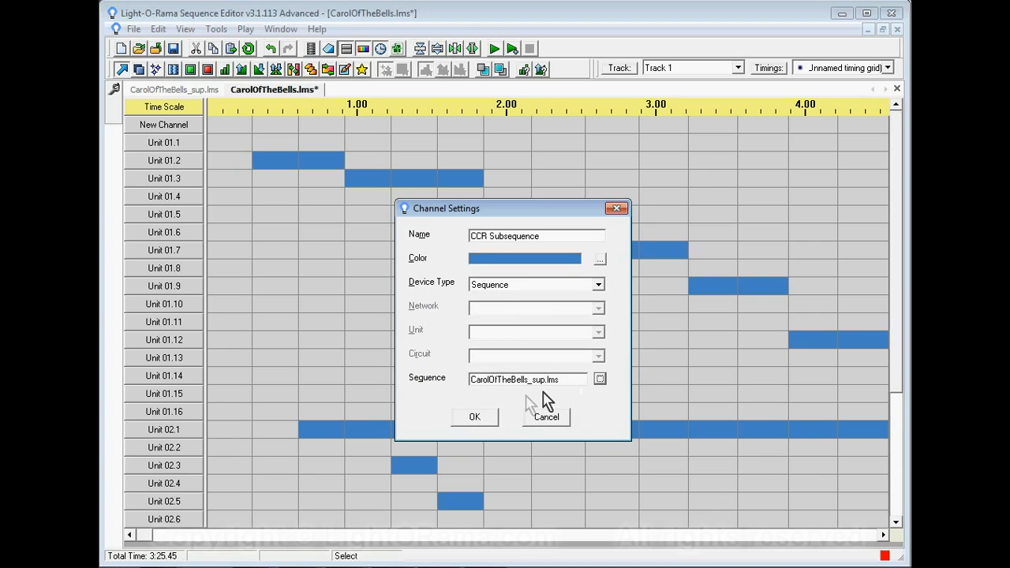
pyautogui.click(477, 418)
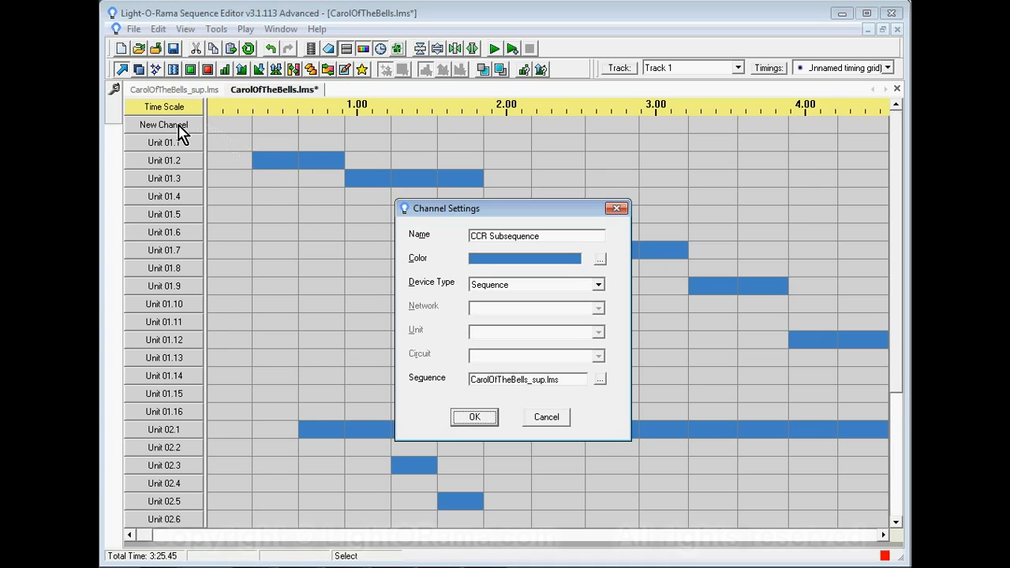
pyautogui.press('Return')
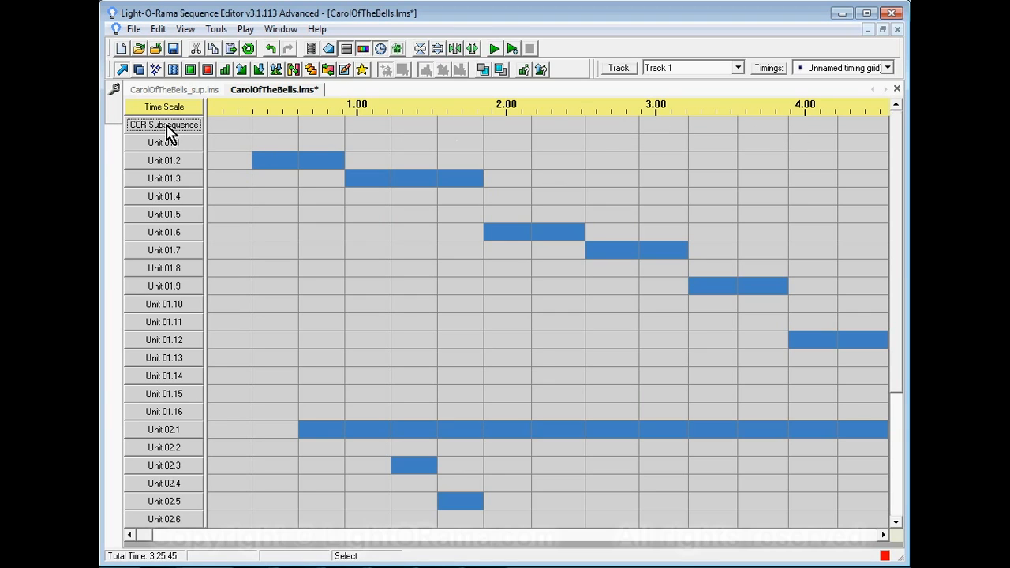
# - Select the entire CCR Subsequence row and turn it on for the whole song
pyautogui.moveTo(179, 133)
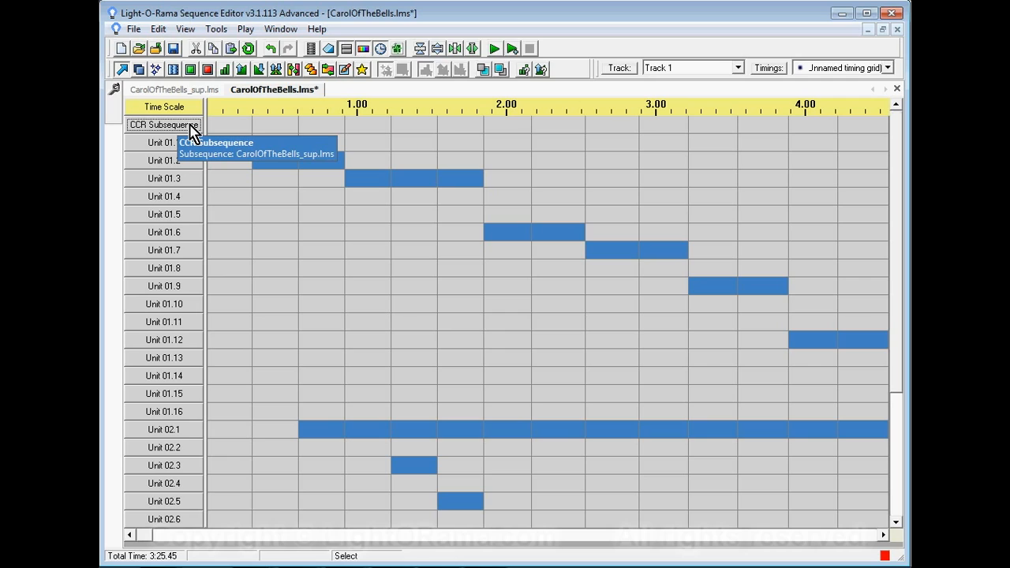
pyautogui.moveTo(241, 131)
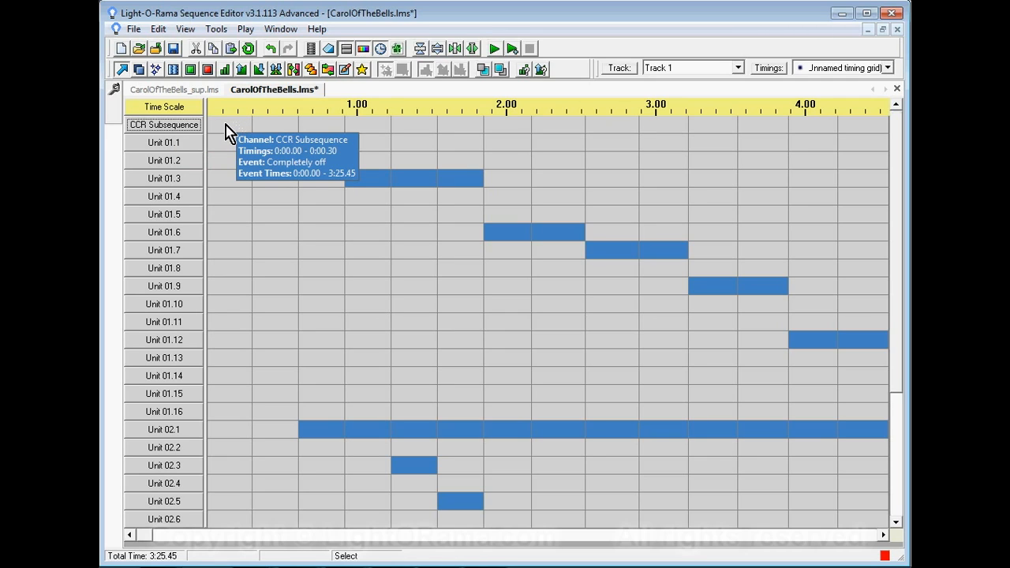
pyautogui.click(226, 133)
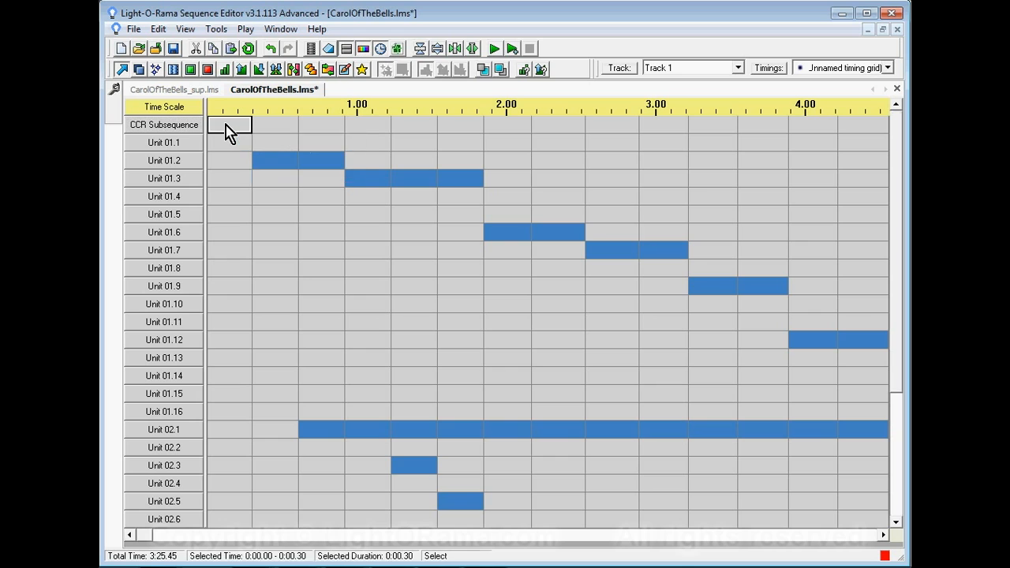
pyautogui.rightClick(226, 132)
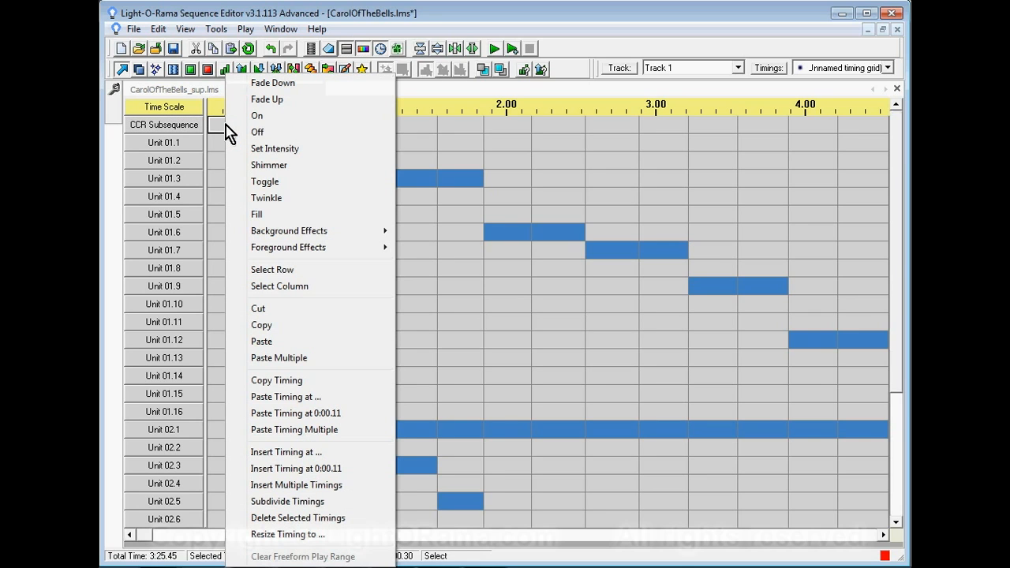
pyautogui.click(270, 271)
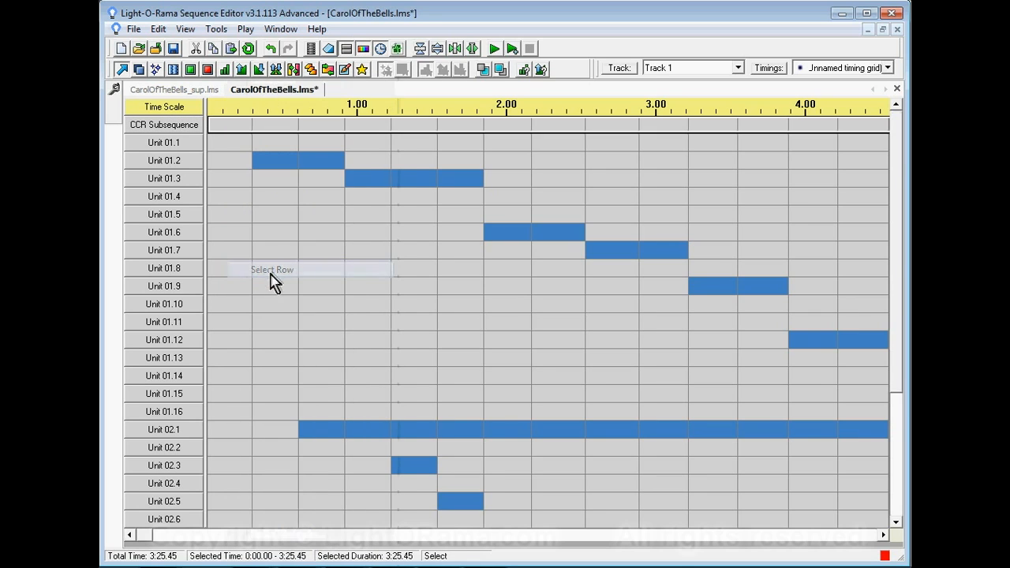
pyautogui.rightClick(233, 132)
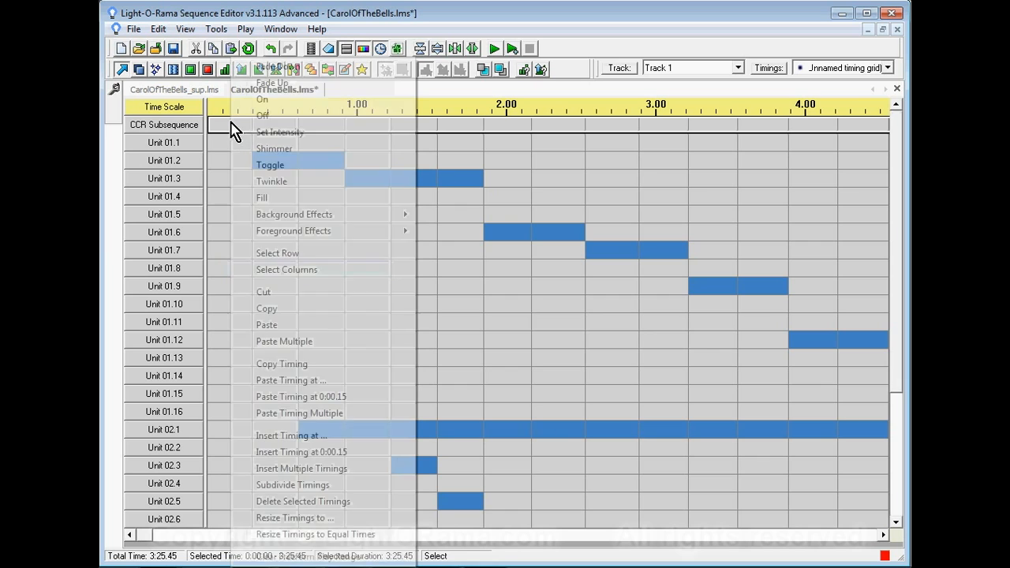
pyautogui.click(259, 101)
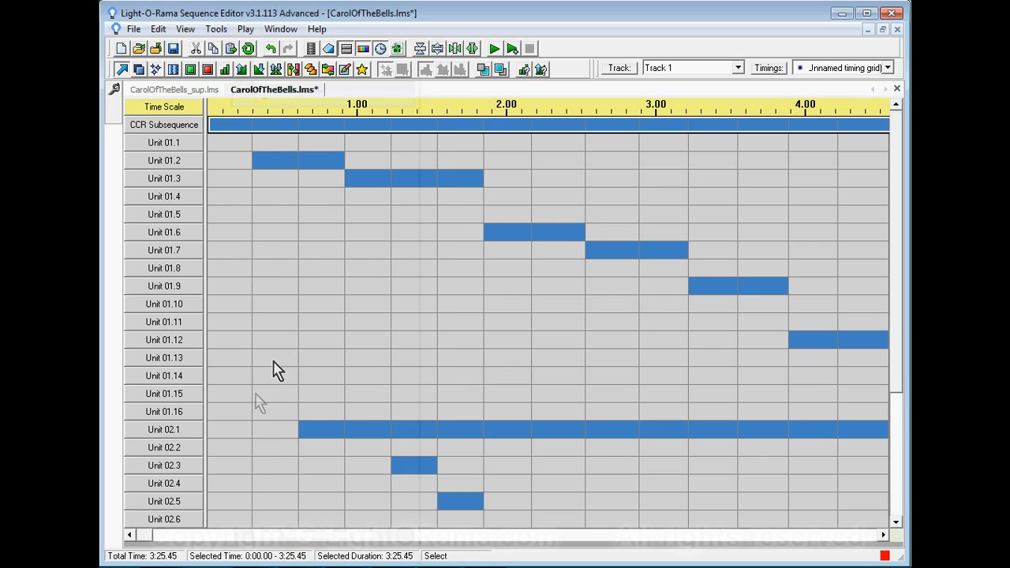
# - Turn off the first timing cell of the CCR Subsequence channel, from 0:00.00 to 0:00.30
pyautogui.moveTo(145, 536)
pyautogui.mouseDown()
pyautogui.moveTo(864, 537)
pyautogui.moveTo(144, 537)
pyautogui.mouseUp()
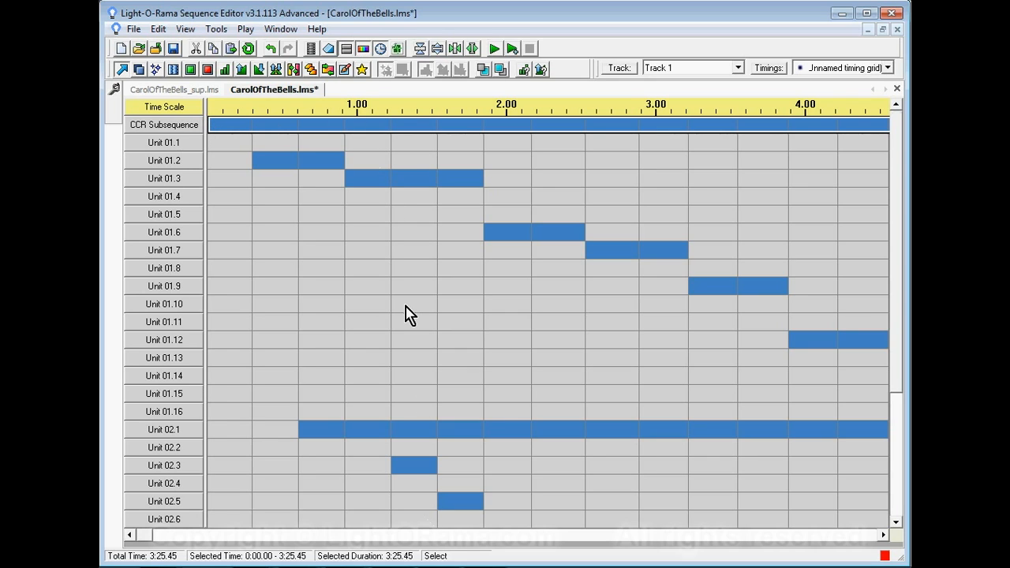
pyautogui.moveTo(405, 314)
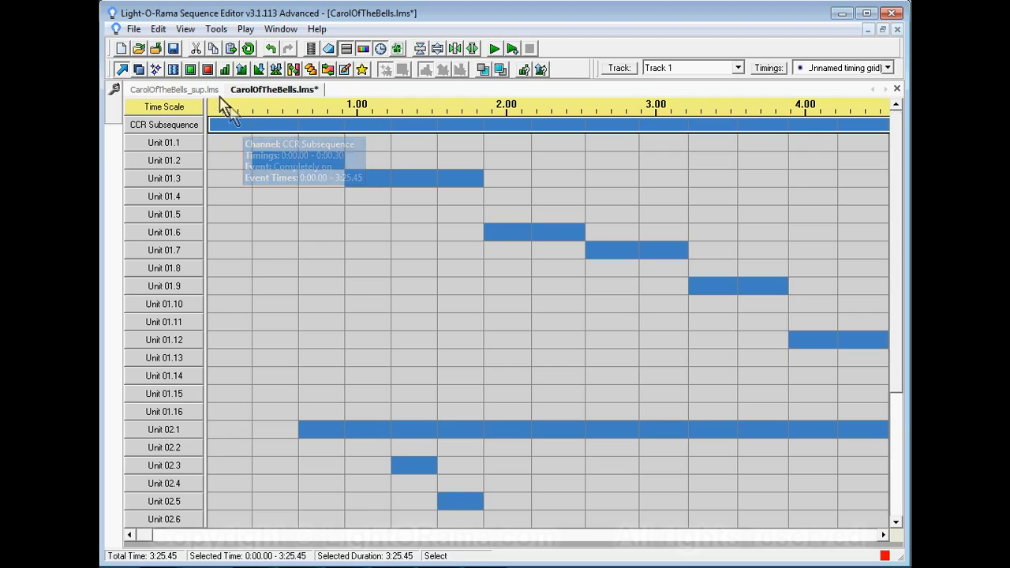
pyautogui.click(208, 70)
pyautogui.click(223, 128)
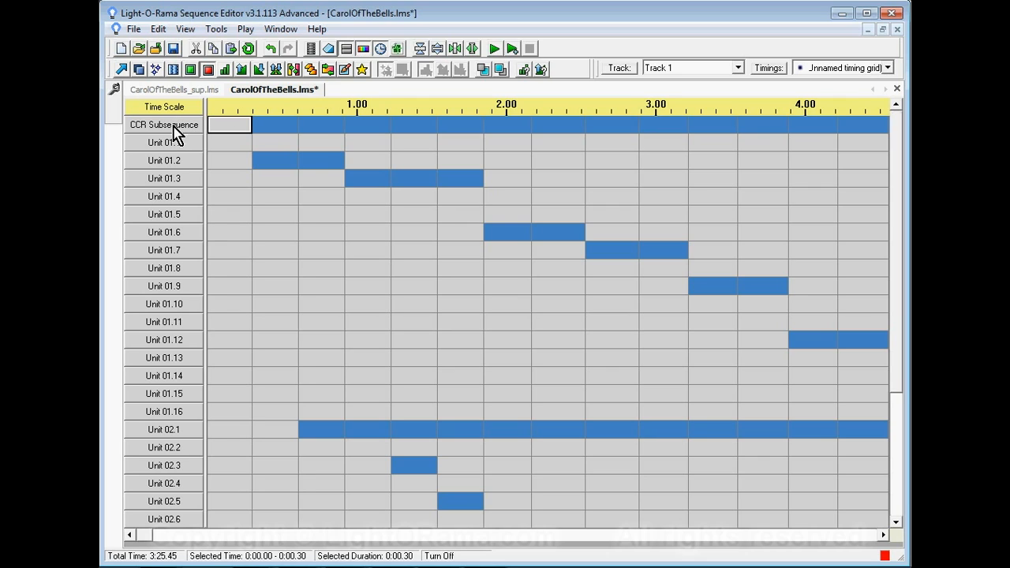
# - Delete the CCR Subsequence channel from CarolOfTheBells.lms
pyautogui.moveTo(174, 135)
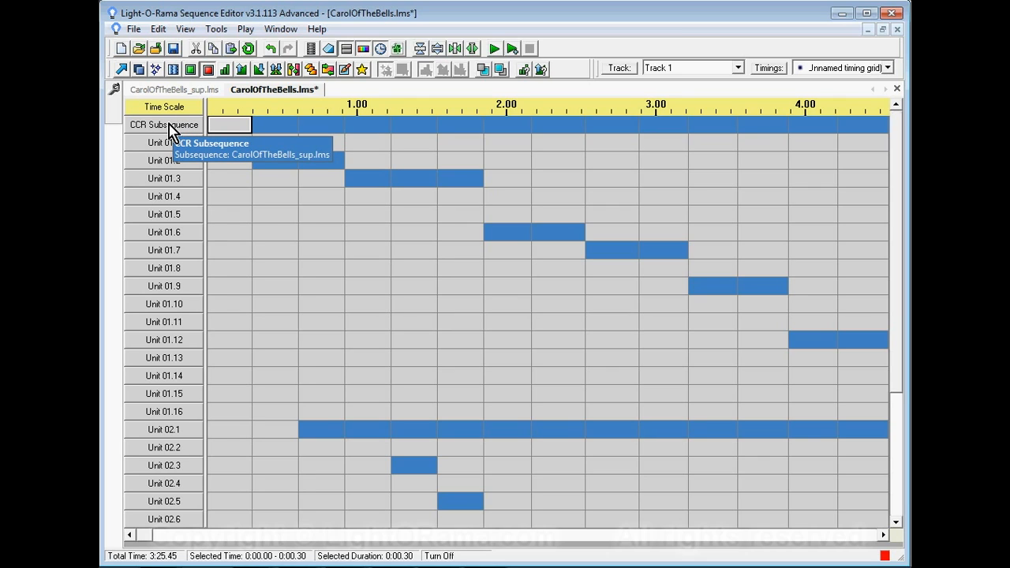
pyautogui.rightClick(172, 133)
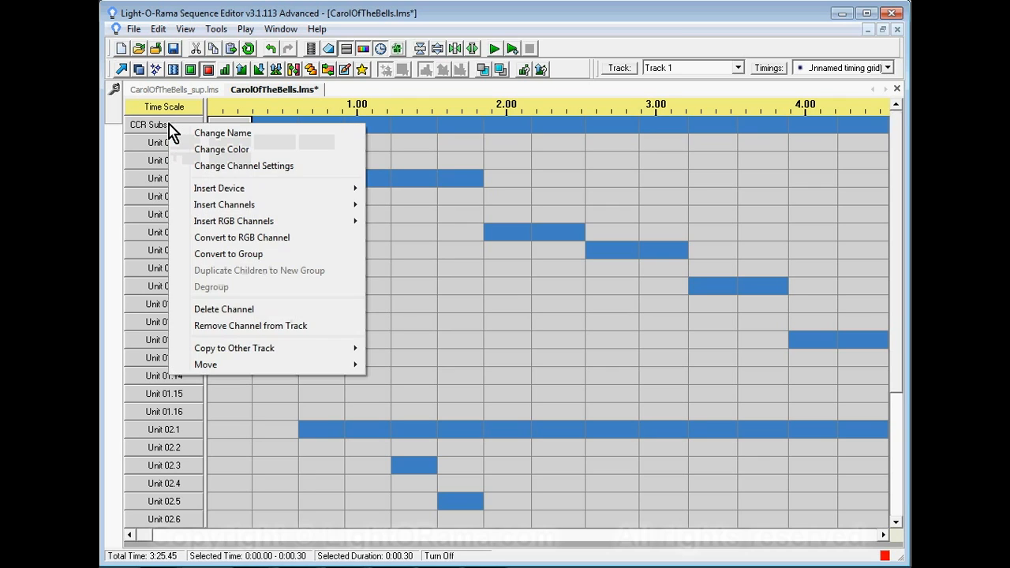
pyautogui.click(213, 312)
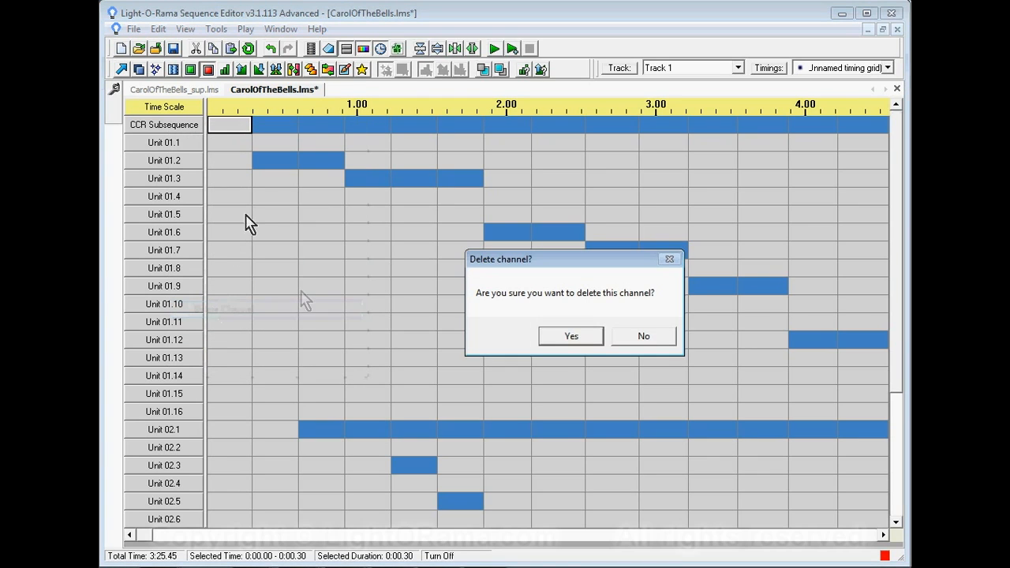
pyautogui.click(579, 341)
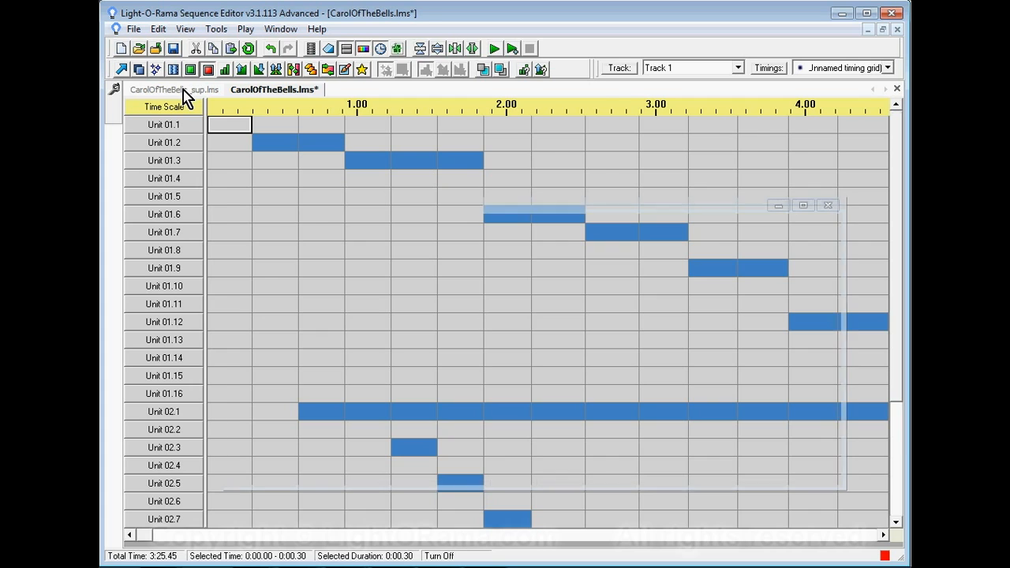
# - Switch between the two open sequences and leave CarolOfTheBells_sup.lms as the active one
pyautogui.click(183, 91)
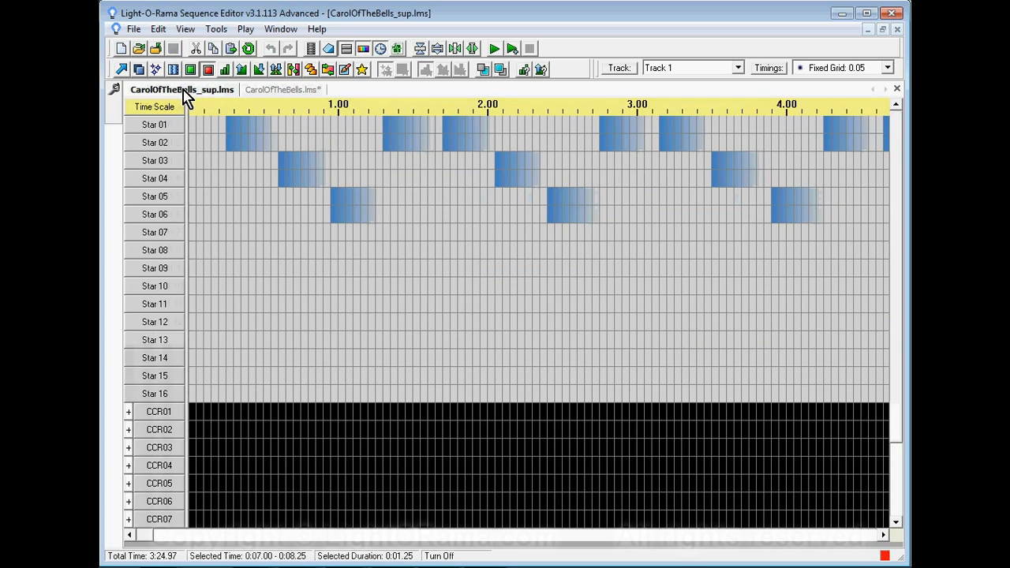
pyautogui.click(276, 30)
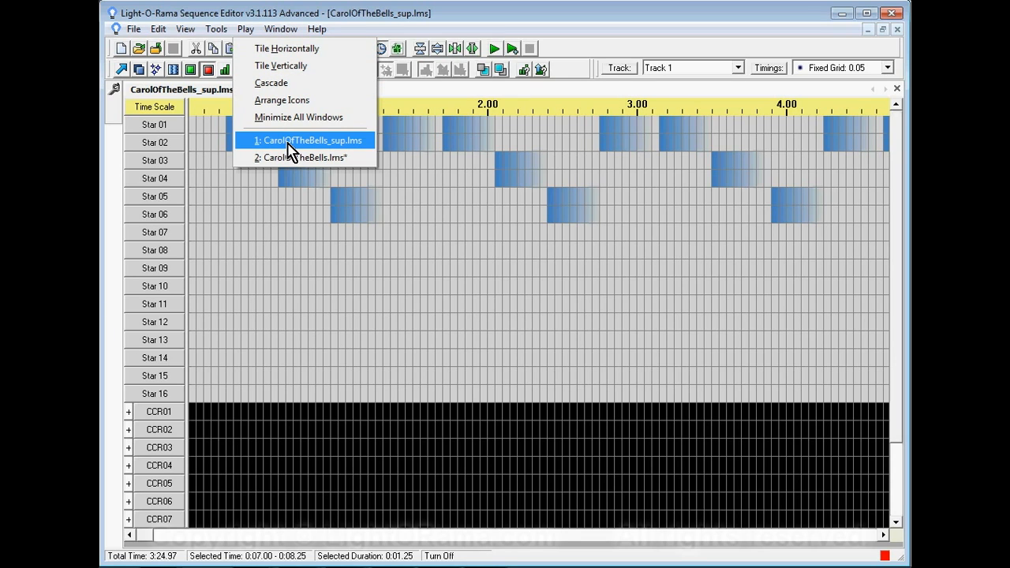
pyautogui.click(291, 158)
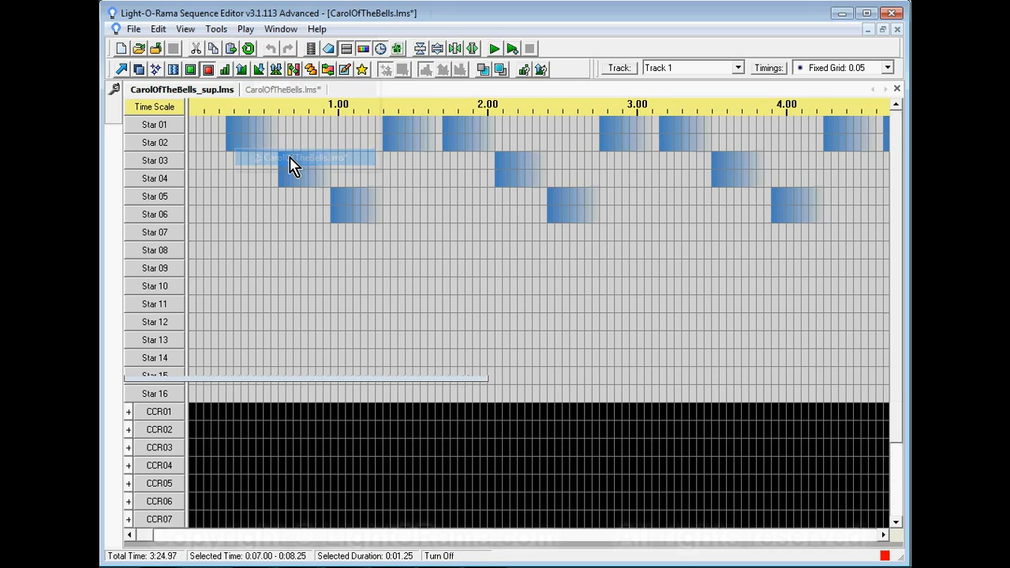
pyautogui.click(281, 31)
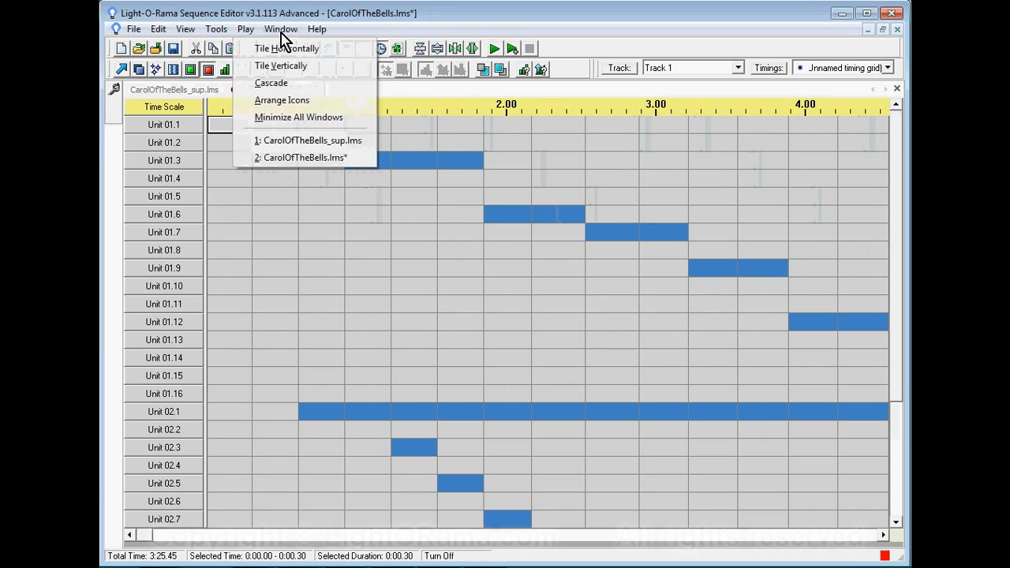
pyautogui.click(290, 140)
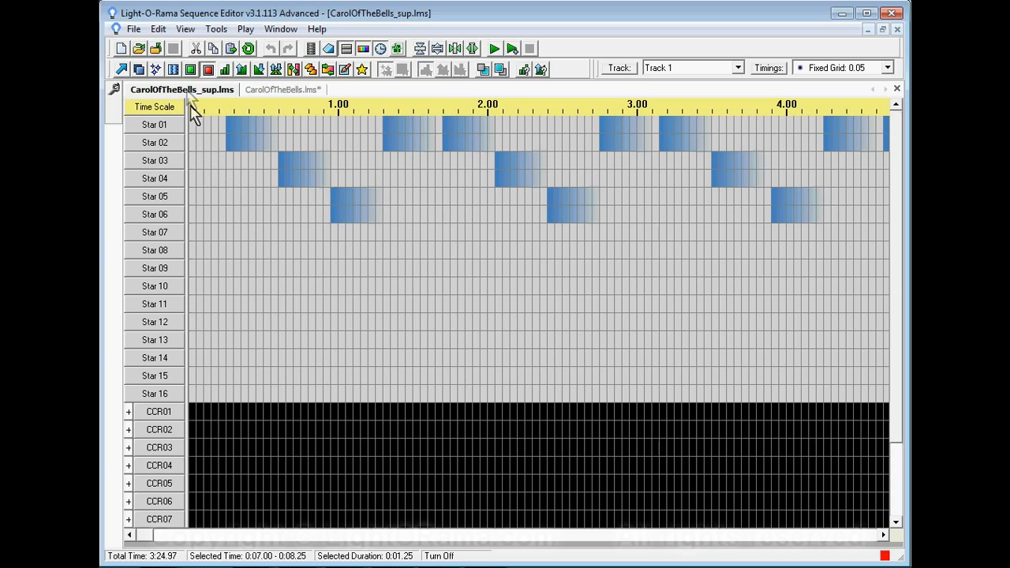
# - Select the Star 01 to Star 06 rows over the whole song in CarolOfTheBells_sup.lms and copy them
pyautogui.click(122, 73)
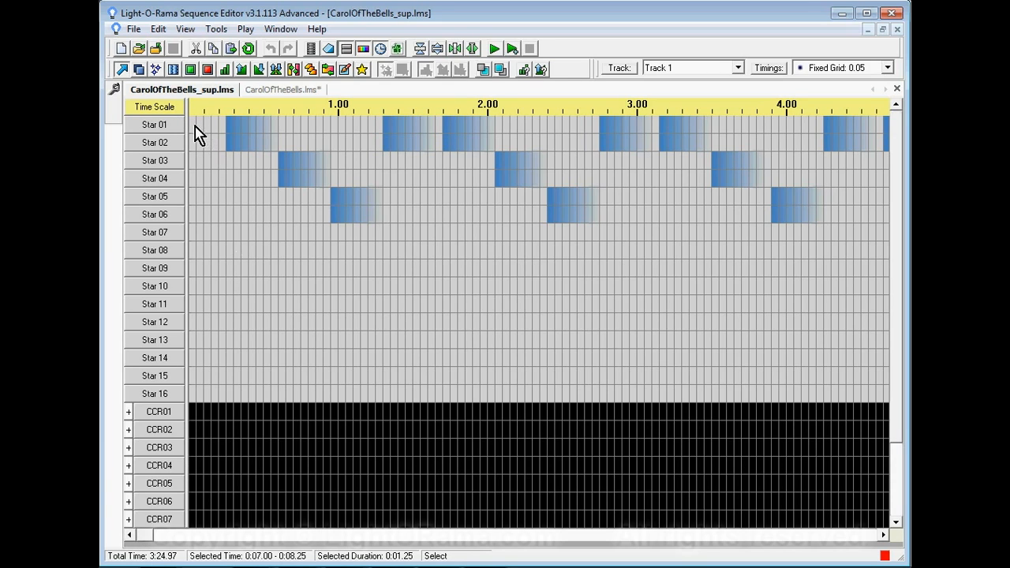
pyautogui.moveTo(193, 133)
pyautogui.moveTo(194, 132); pyautogui.dragTo(887, 221)
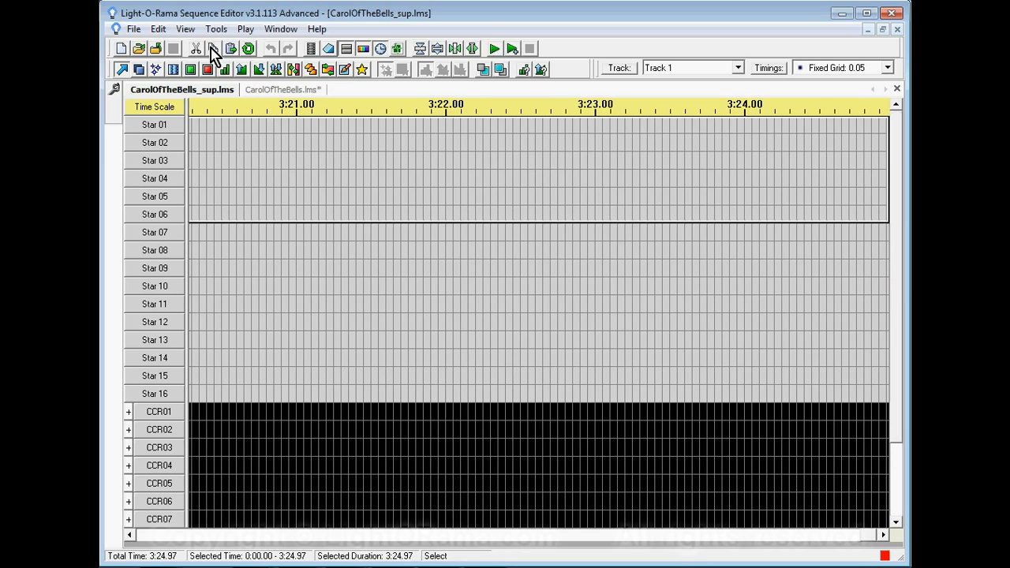
pyautogui.click(213, 49)
# - Set the paste mode to Paste by Time and paste the copied star effects into CarolOfTheBells.lms, starting at Unit 01.1, 0:00.00
pyautogui.click(277, 91)
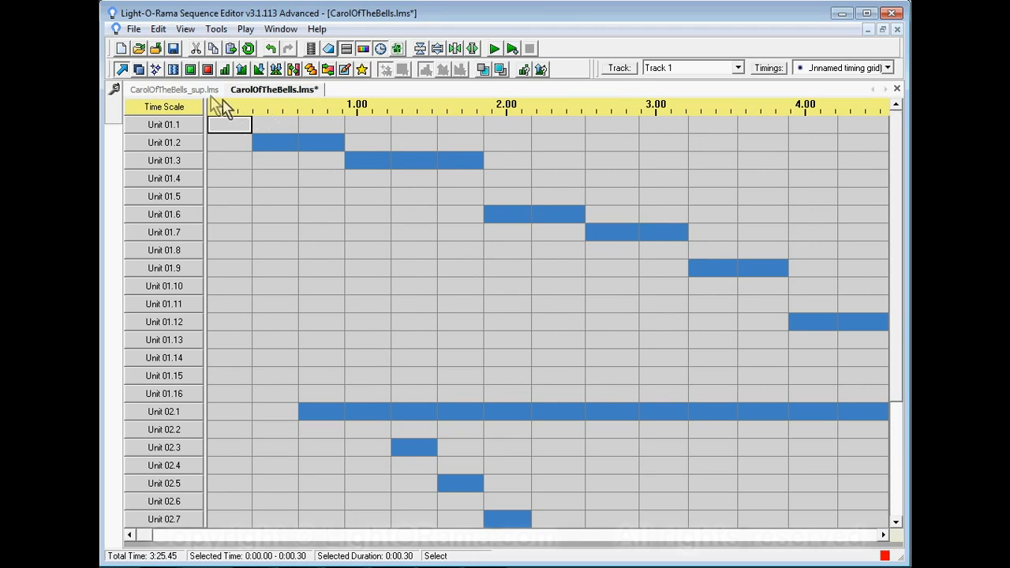
pyautogui.moveTo(115, 102)
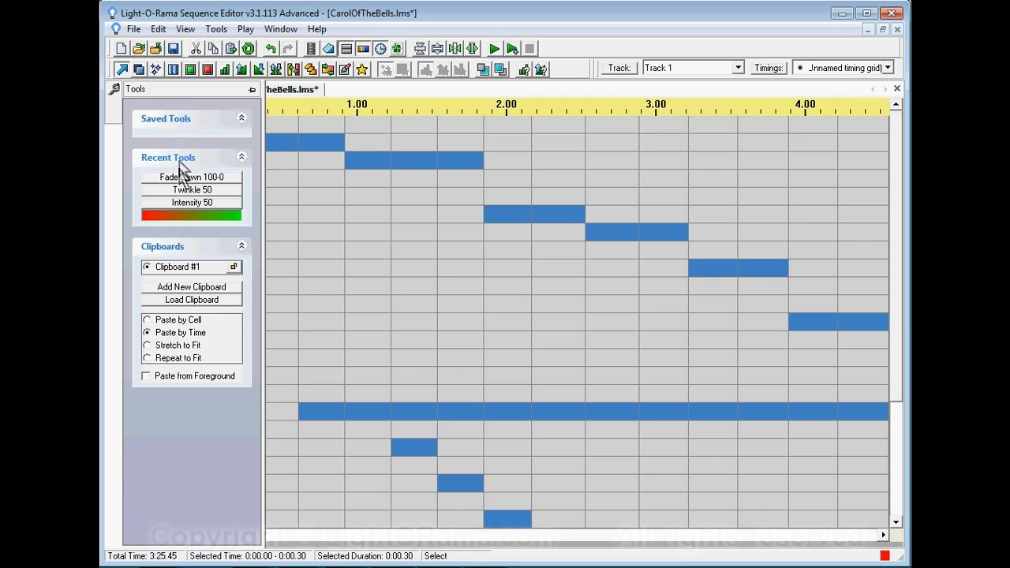
pyautogui.click(150, 333)
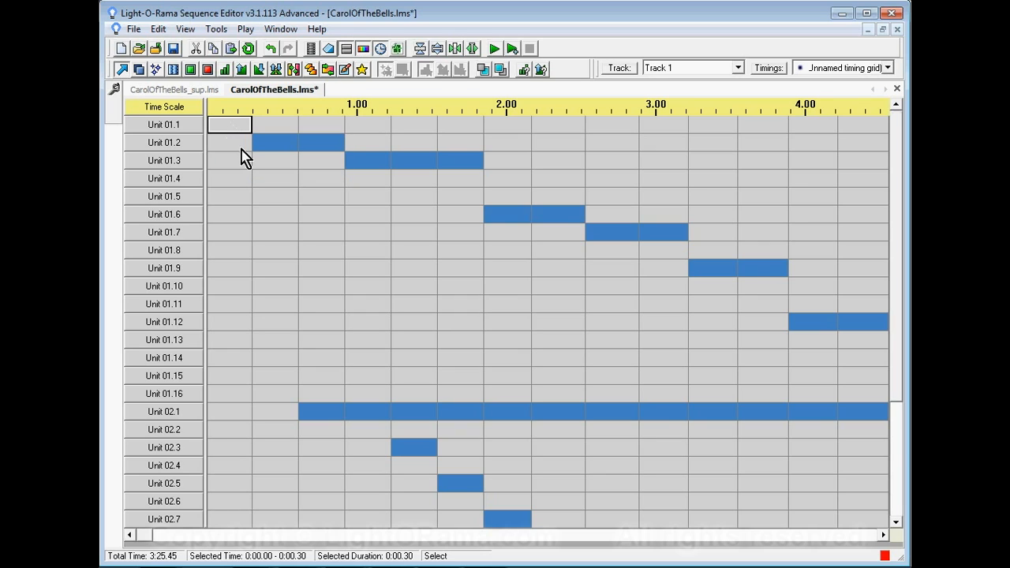
pyautogui.click(234, 52)
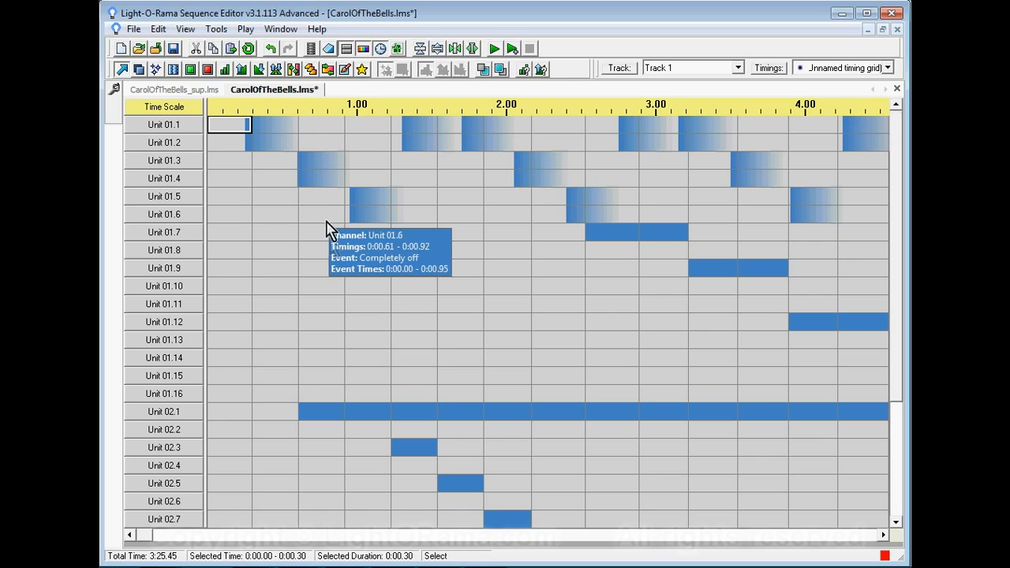
pyautogui.moveTo(378, 290)
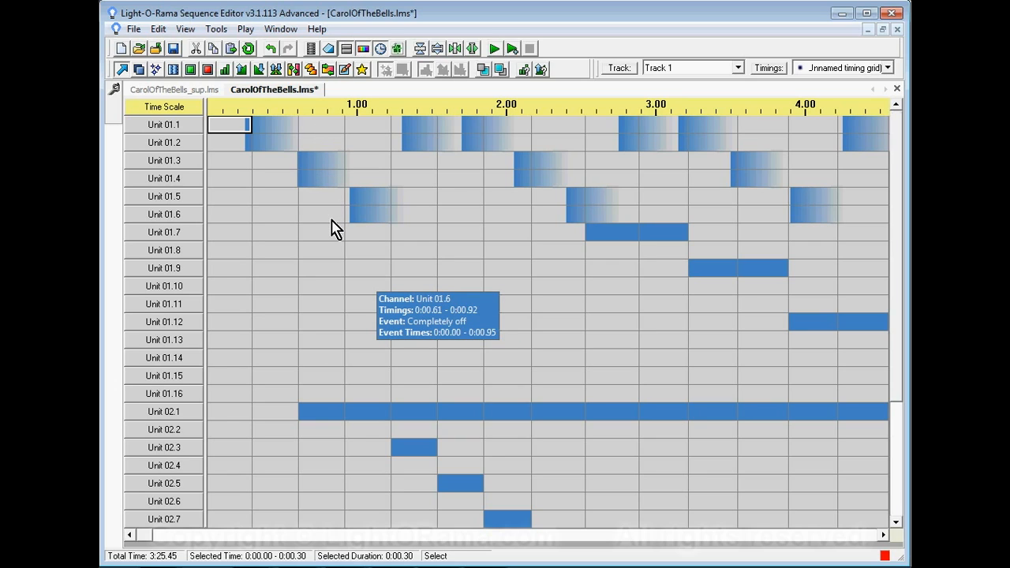
# - Insert a Cosmic Color Device group named CCD below Unit 02.16, with unit ID 03 on the Regular network
pyautogui.moveTo(901, 308); pyautogui.dragTo(894, 447)
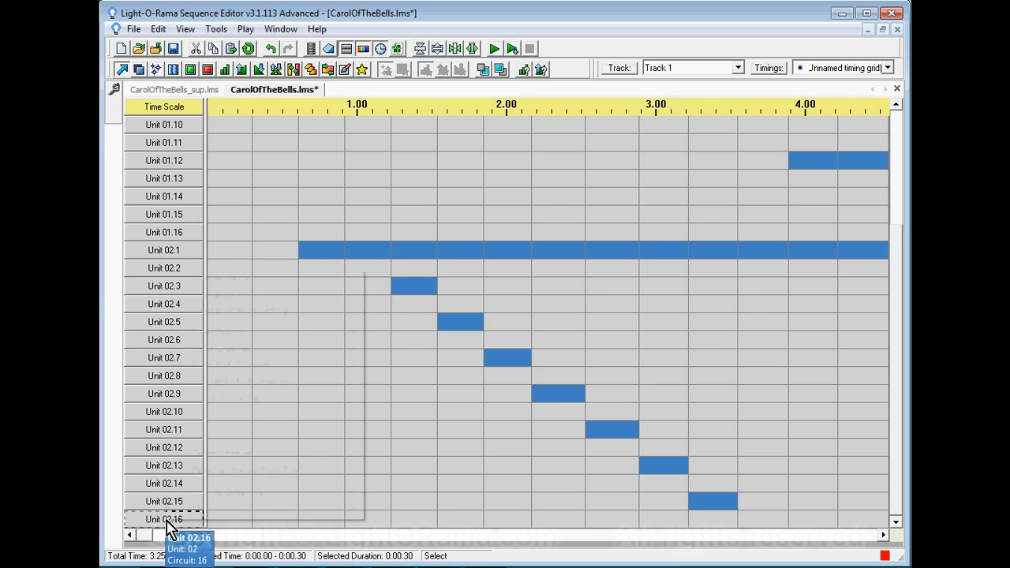
pyautogui.rightClick(168, 527)
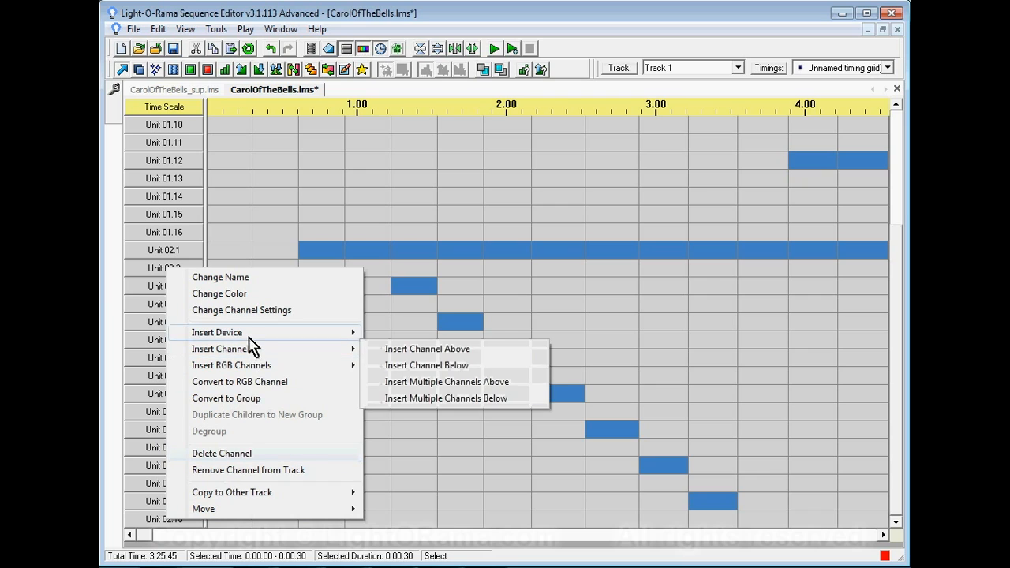
pyautogui.moveTo(250, 337)
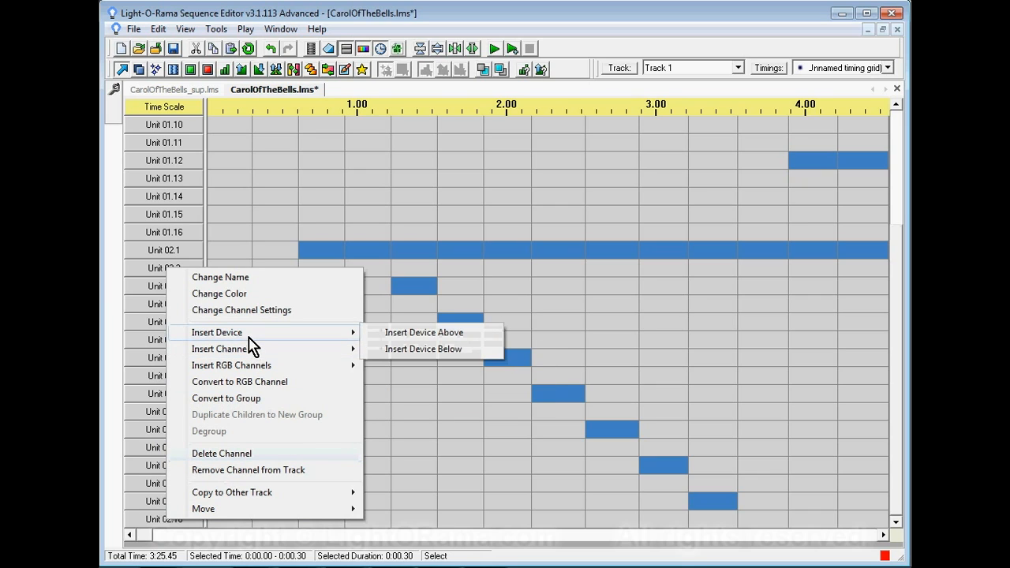
pyautogui.click(423, 349)
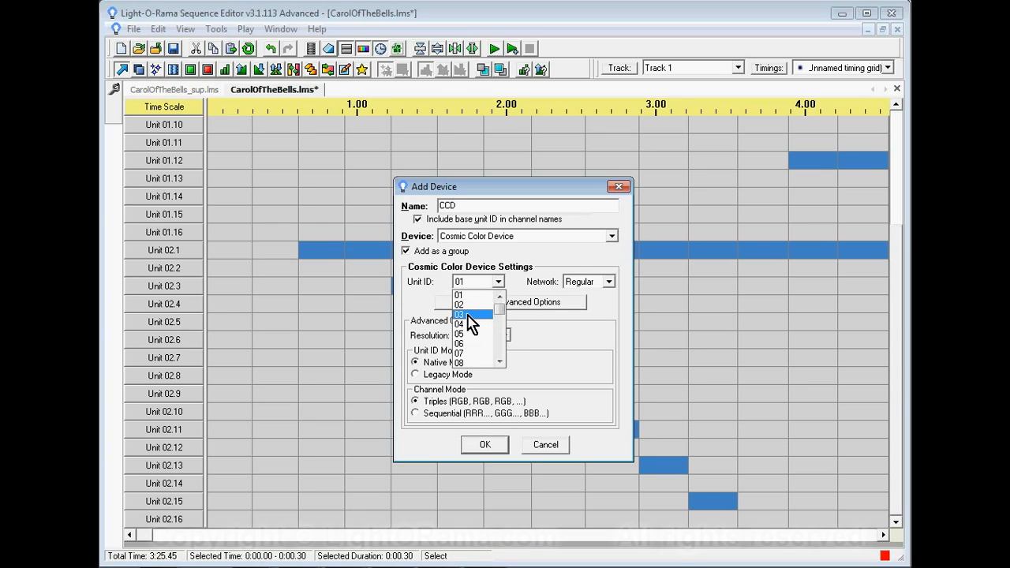
pyautogui.click(471, 315)
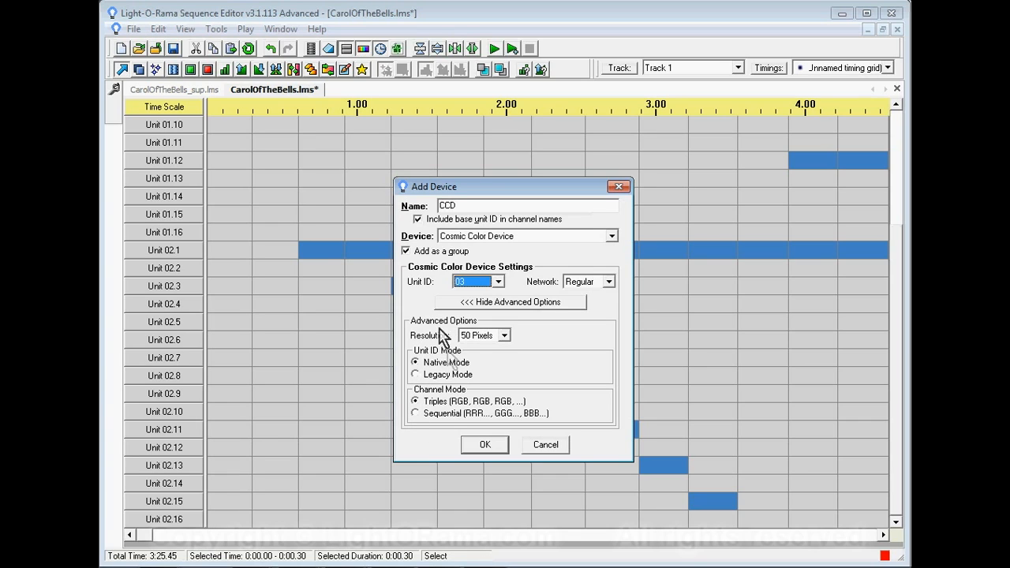
pyautogui.click(484, 444)
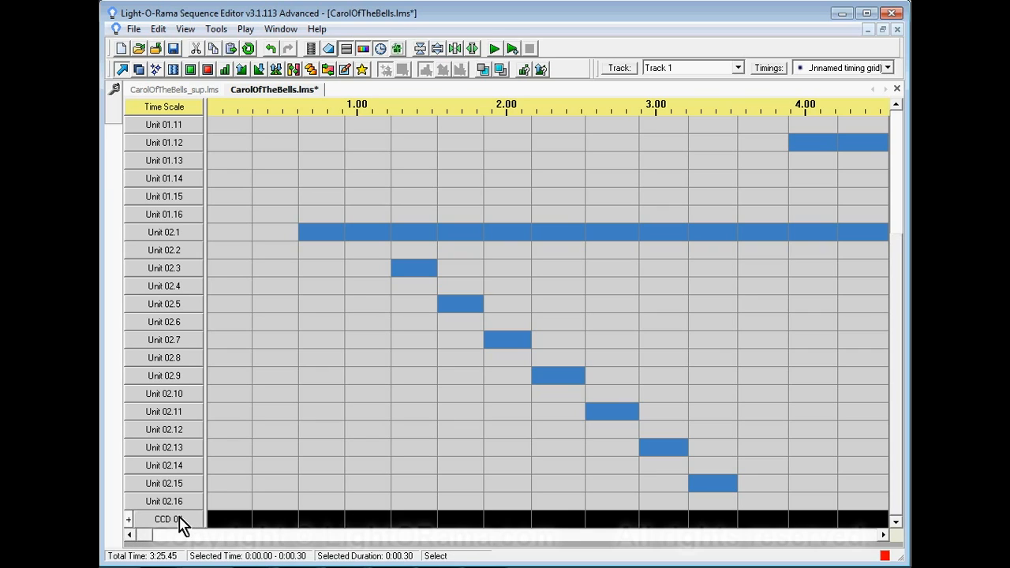
# - Expand the CCD 03 group to inspect its pixel channels, and collapse it again
pyautogui.click(129, 520)
pyautogui.moveTo(902, 207)
pyautogui.mouseDown()
pyautogui.moveTo(897, 388)
pyautogui.moveTo(890, 171)
pyautogui.moveTo(896, 206)
pyautogui.mouseUp()
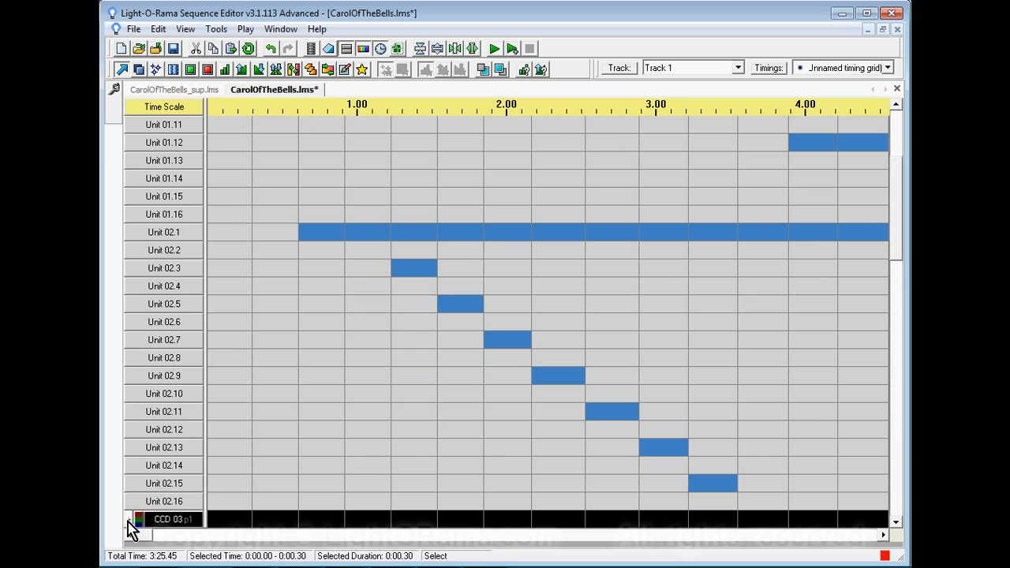
pyautogui.click(128, 520)
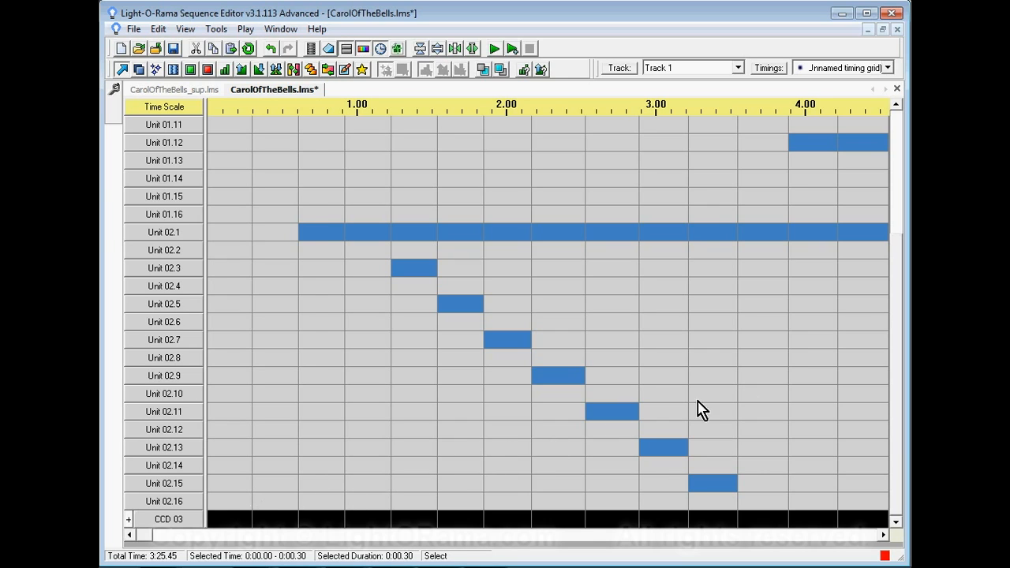
# - Insert another Cosmic Color Device group named CCD below CCD 08, with unit ID 09 on the Aux A network
pyautogui.scroll(-2, 839, 371)
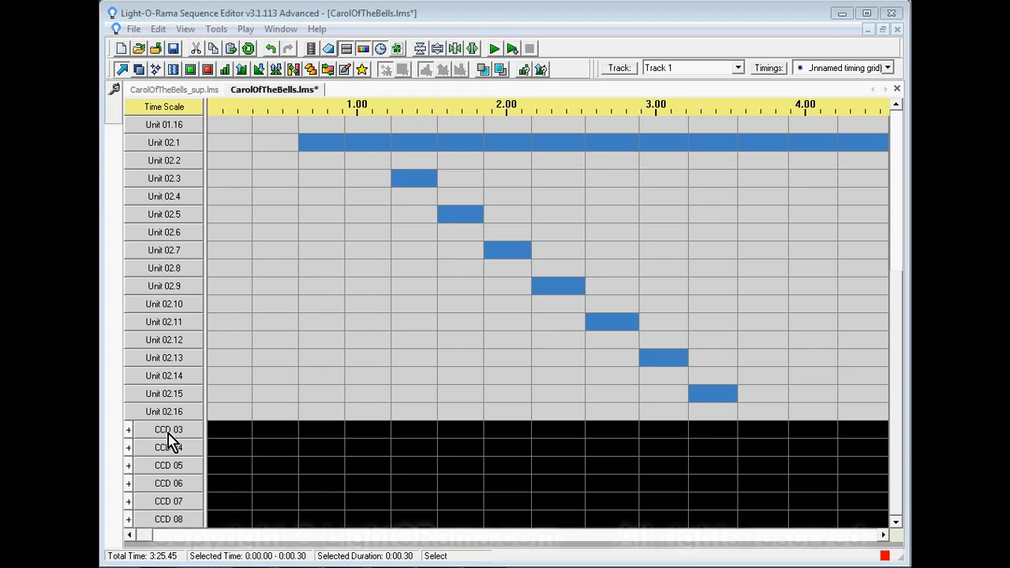
pyautogui.rightClick(164, 524)
pyautogui.moveTo(250, 345)
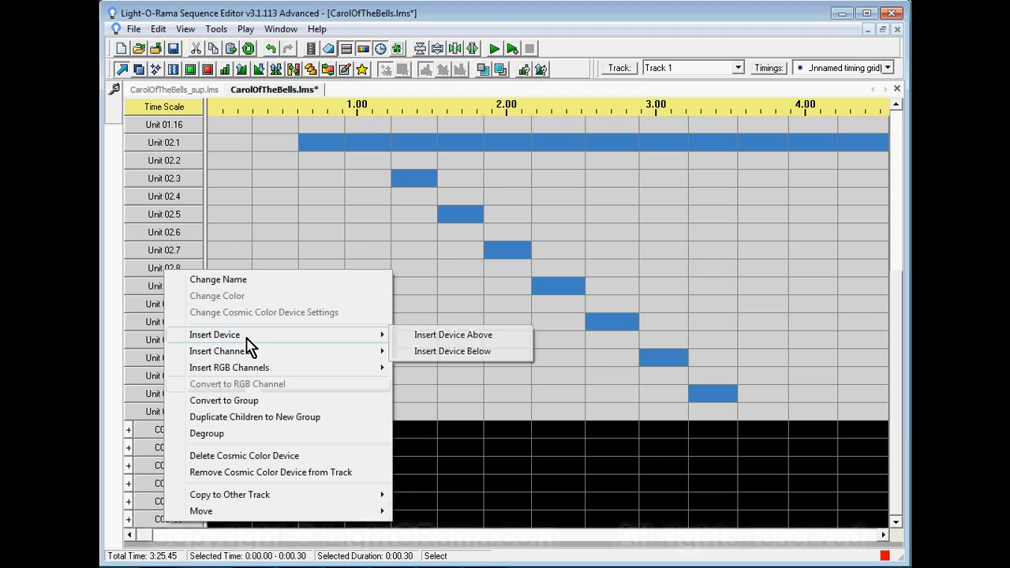
pyautogui.click(446, 355)
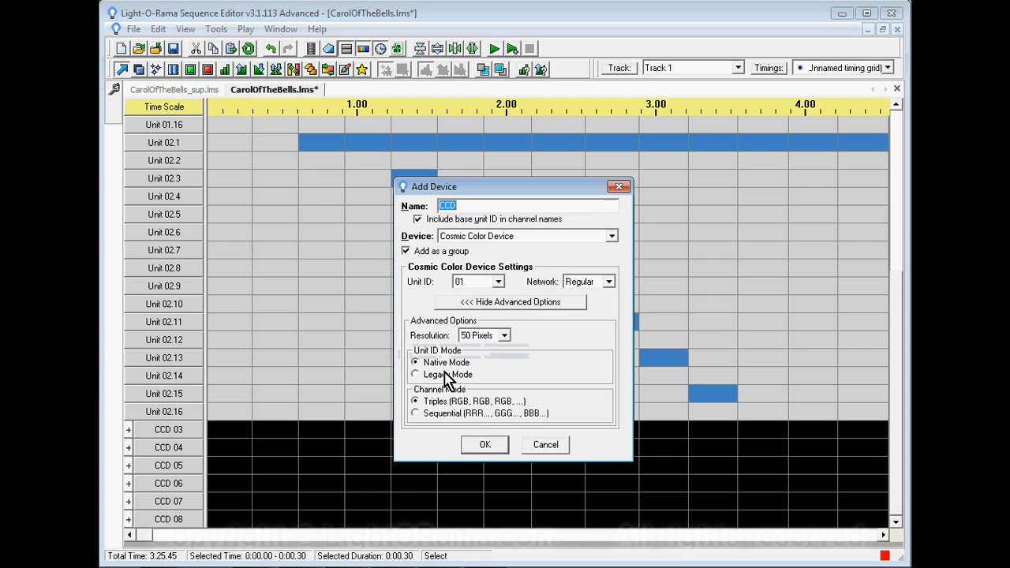
pyautogui.click(498, 282)
pyautogui.click(498, 362)
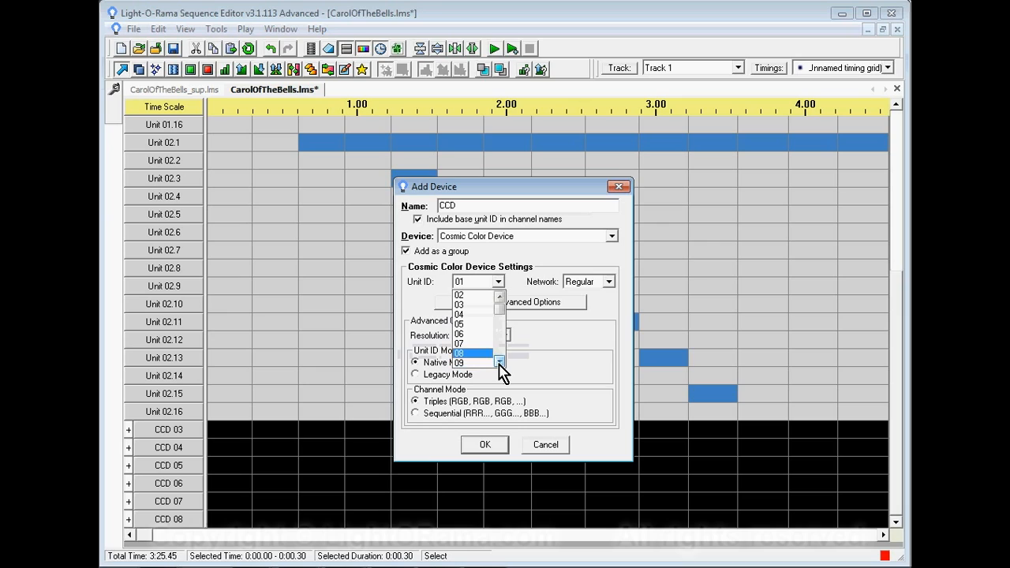
pyautogui.click(474, 363)
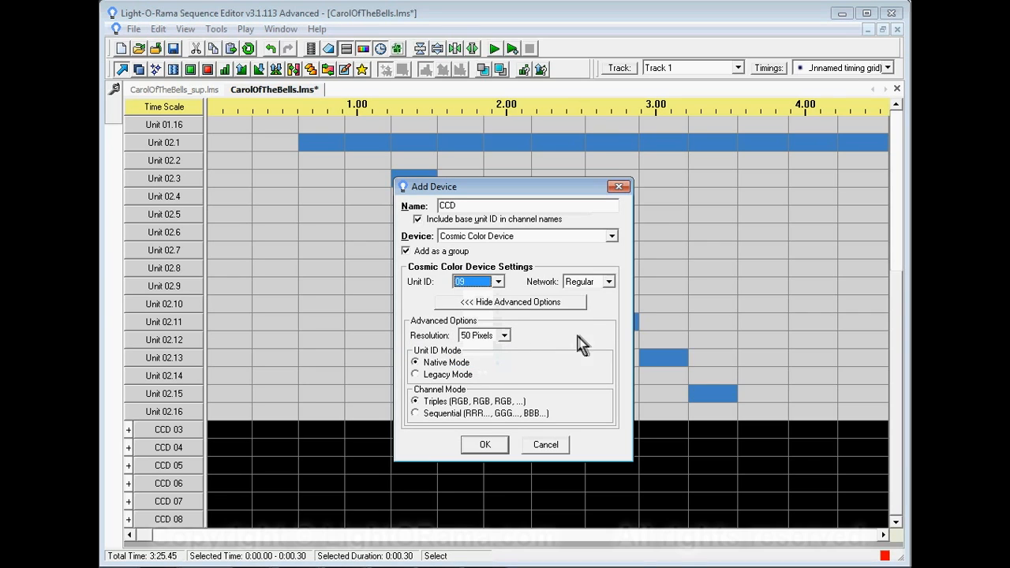
pyautogui.click(609, 282)
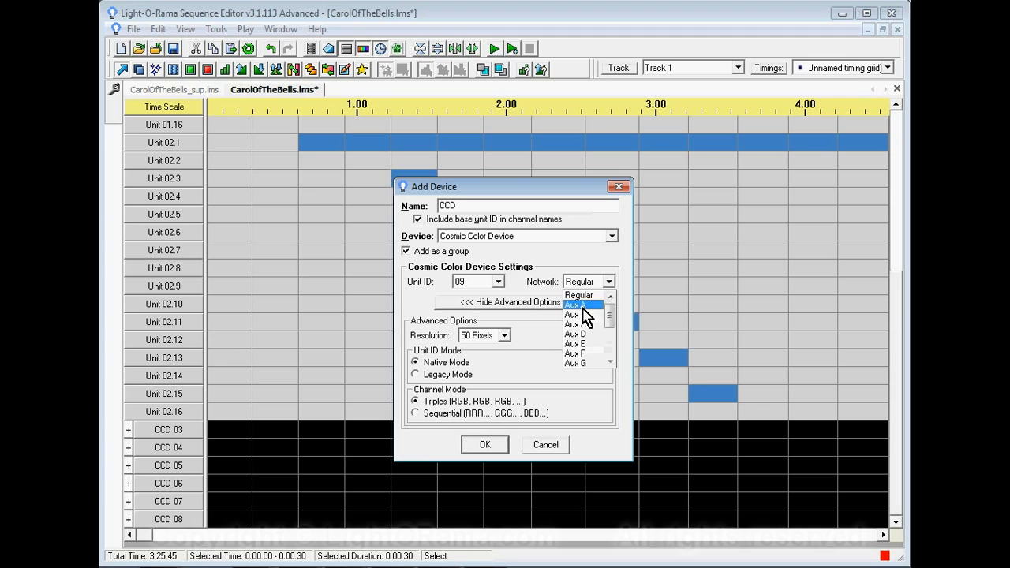
pyautogui.click(582, 306)
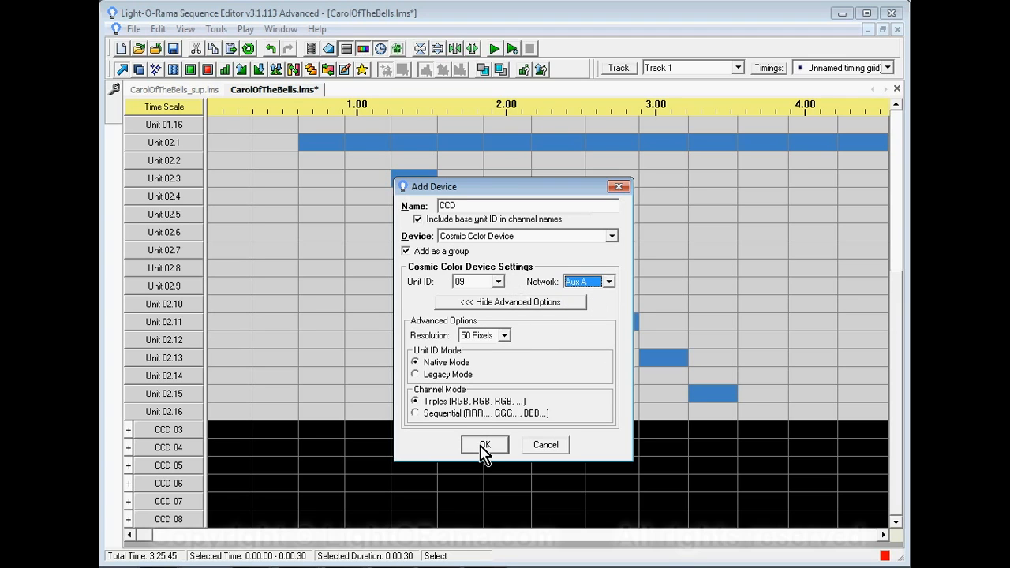
pyautogui.click(484, 446)
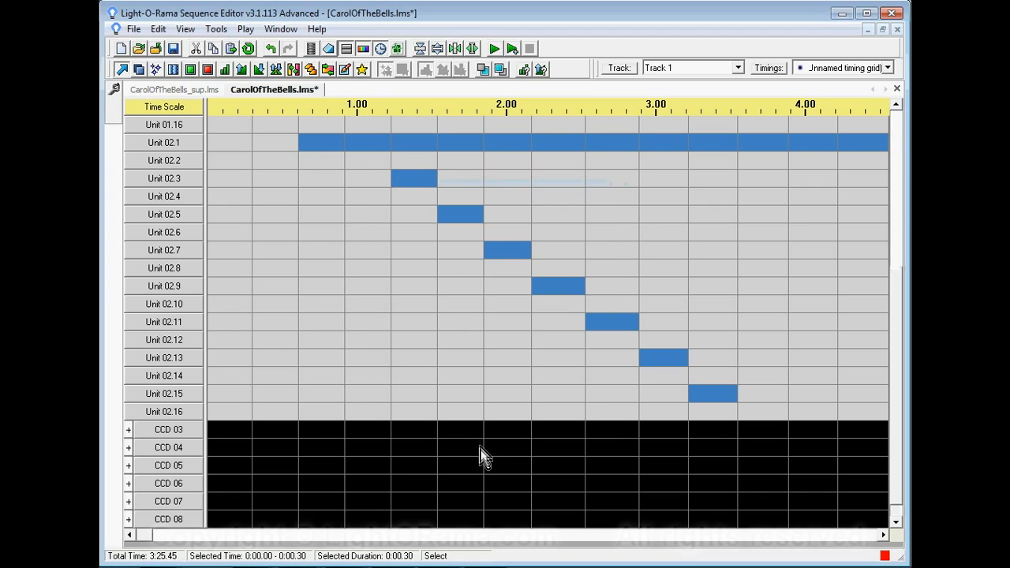
# - Check the options available for the CCD 0C device and leave them without choosing any
pyautogui.scroll(-1, 899, 371)
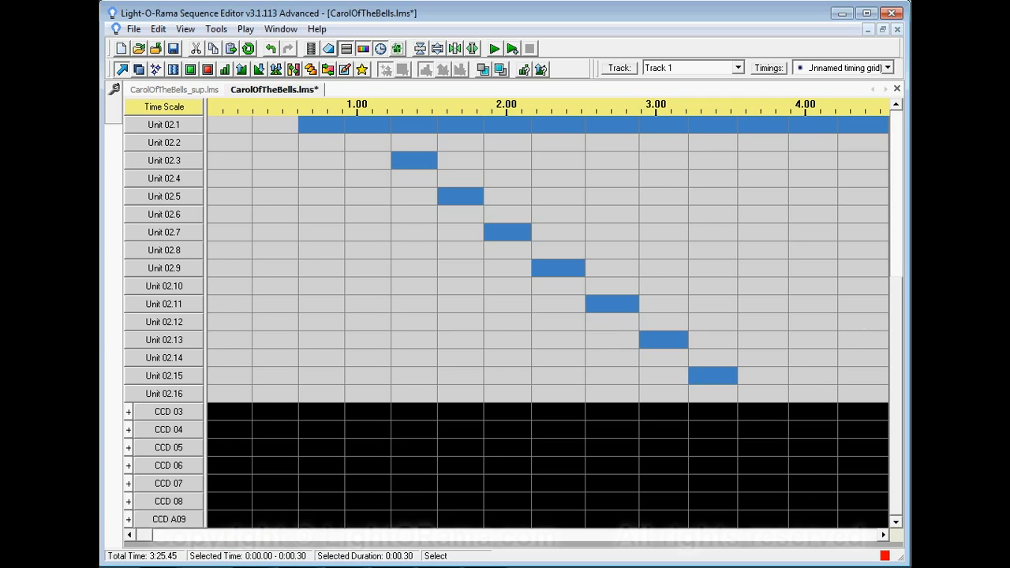
pyautogui.scroll(-2, 813, 299)
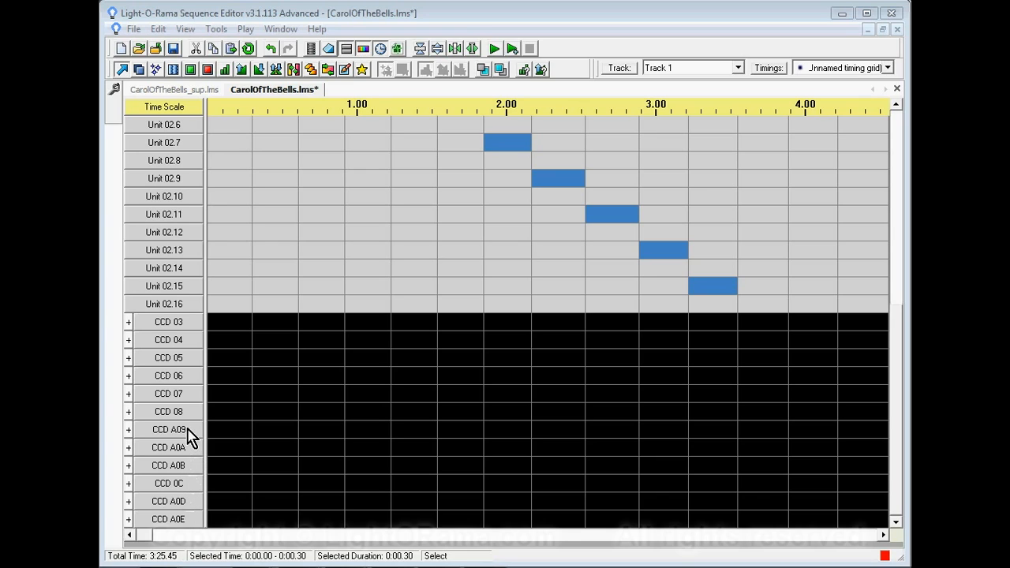
pyautogui.click(186, 492)
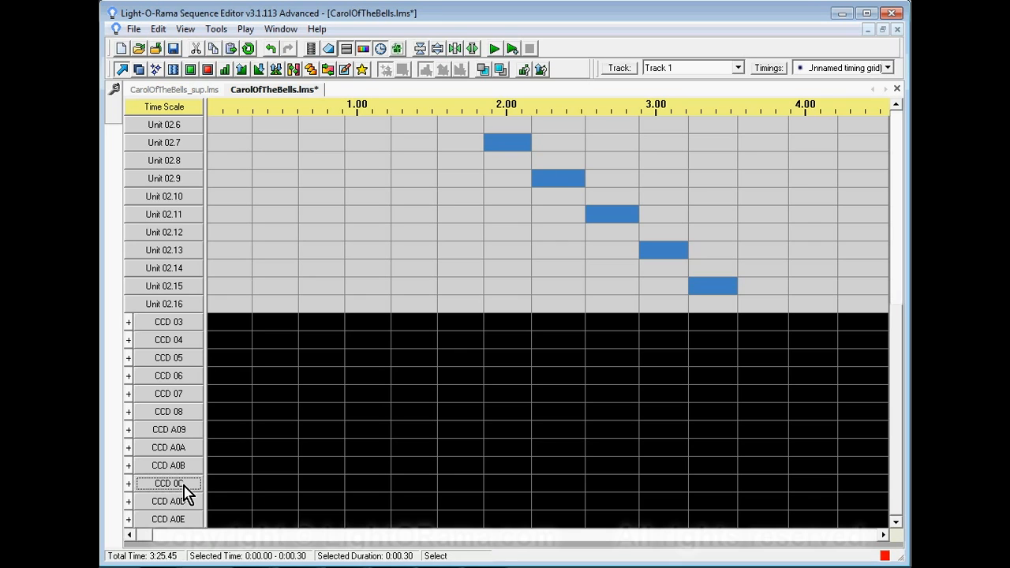
pyautogui.rightClick(184, 490)
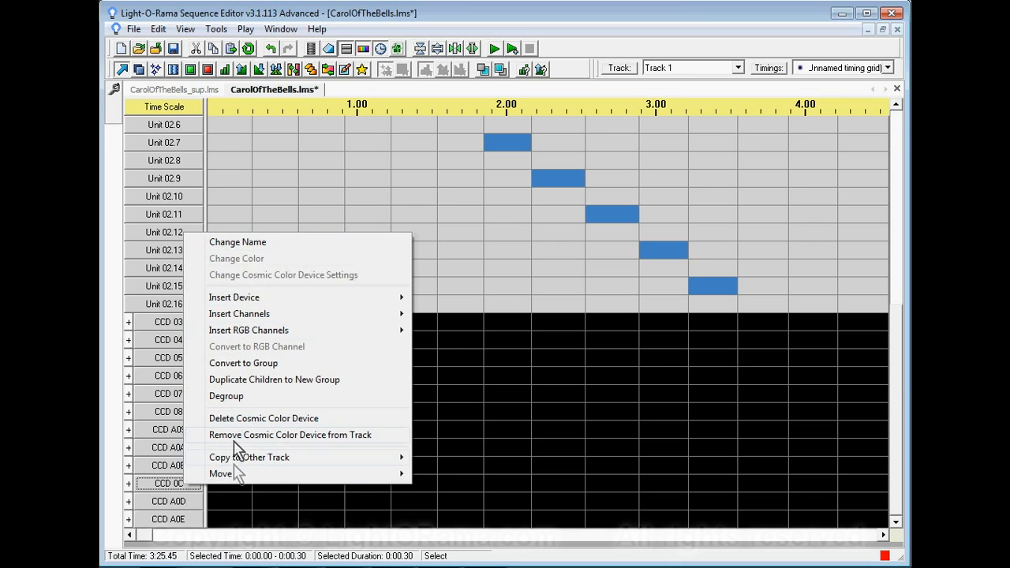
pyautogui.moveTo(230, 473)
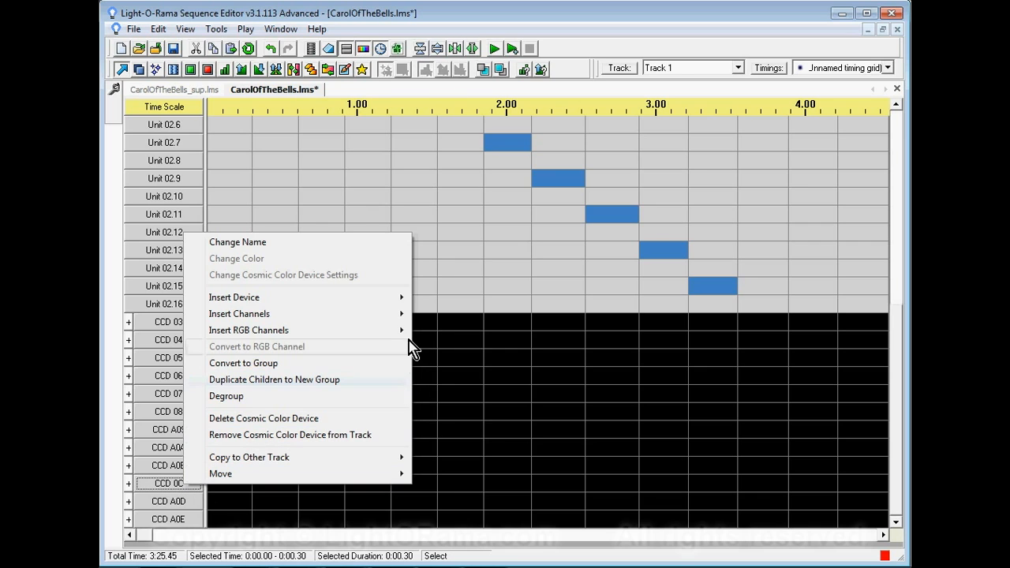
pyautogui.click(456, 11)
# - Move the Light-O-Rama controller Unit 0C to the Aux A network for all its channels in the channel configuration
pyautogui.click(220, 32)
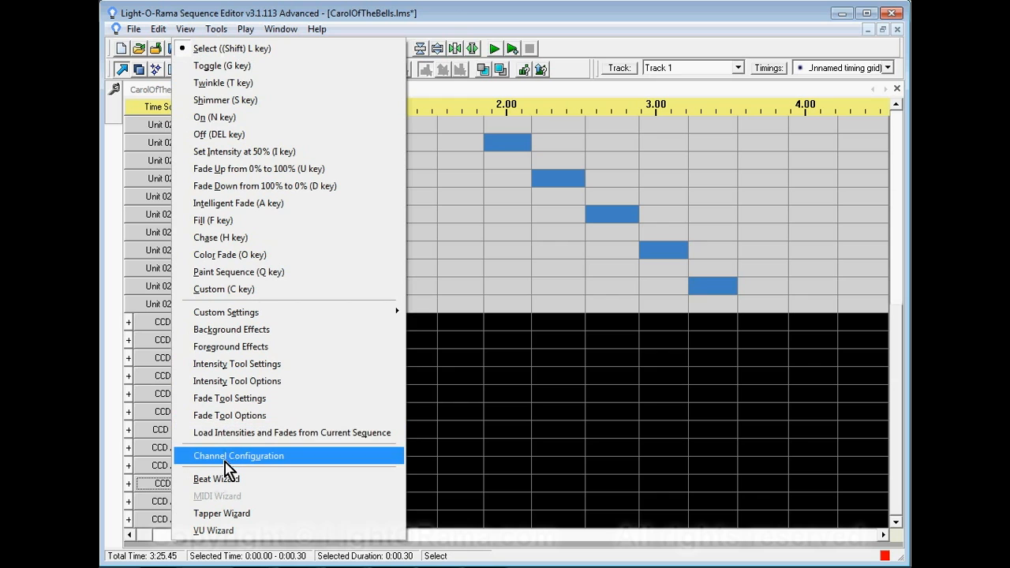
pyautogui.click(235, 461)
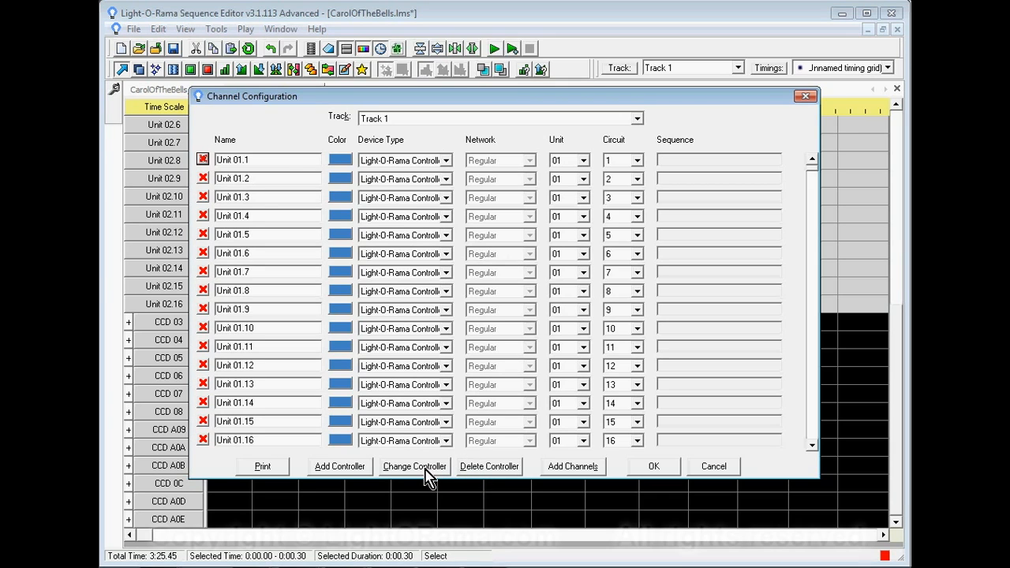
pyautogui.click(426, 472)
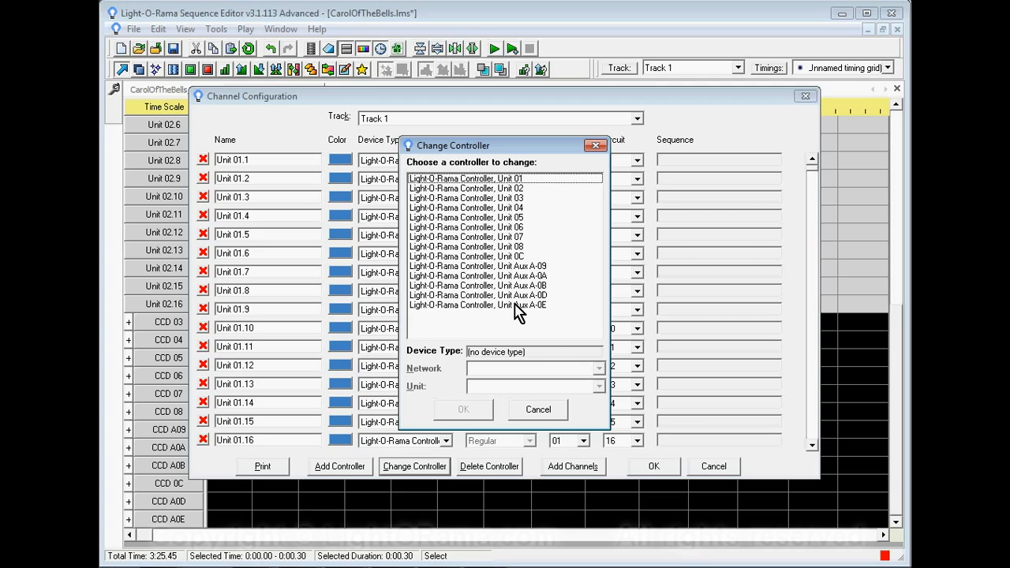
pyautogui.click(507, 256)
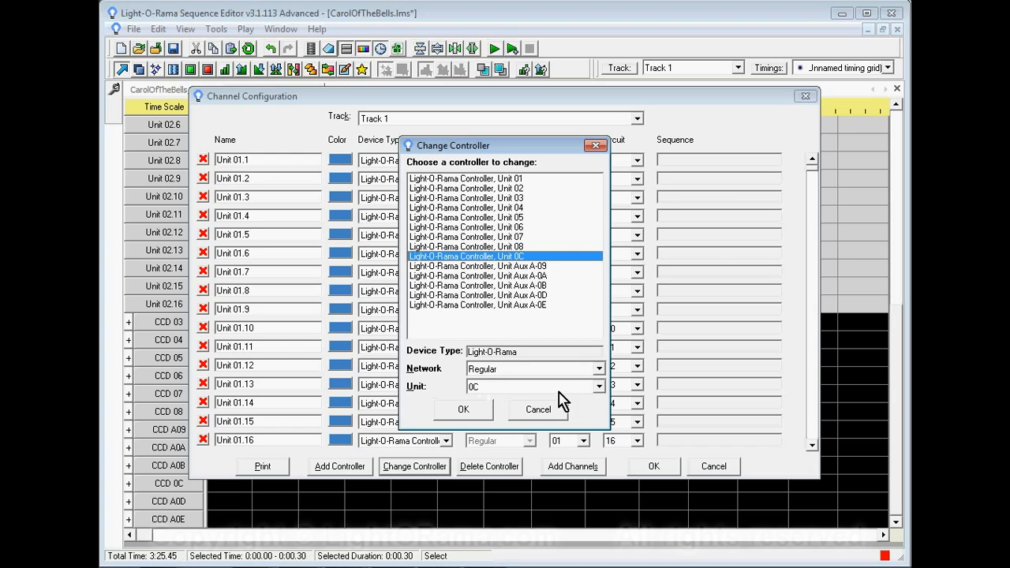
pyautogui.click(599, 369)
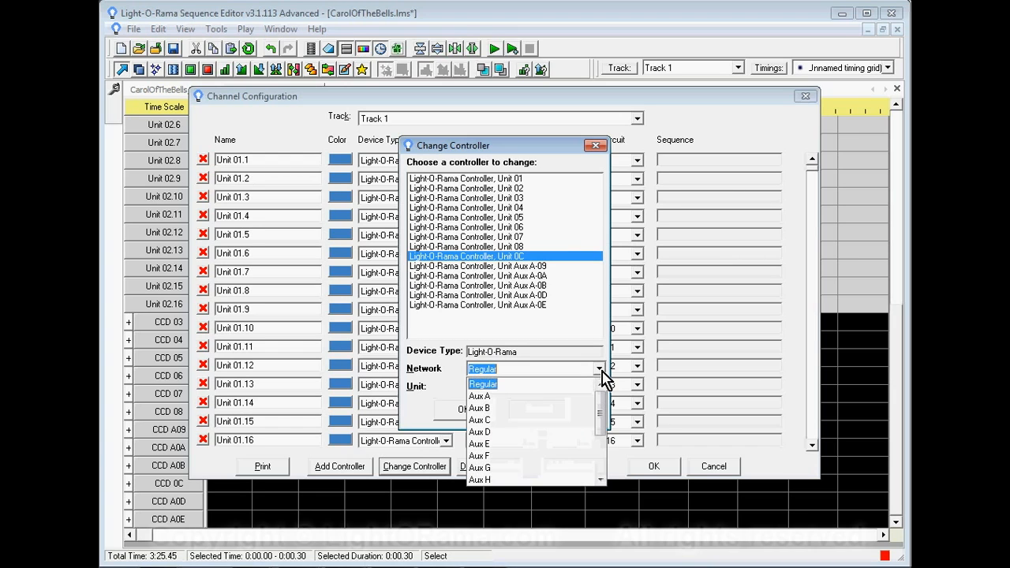
pyautogui.click(498, 403)
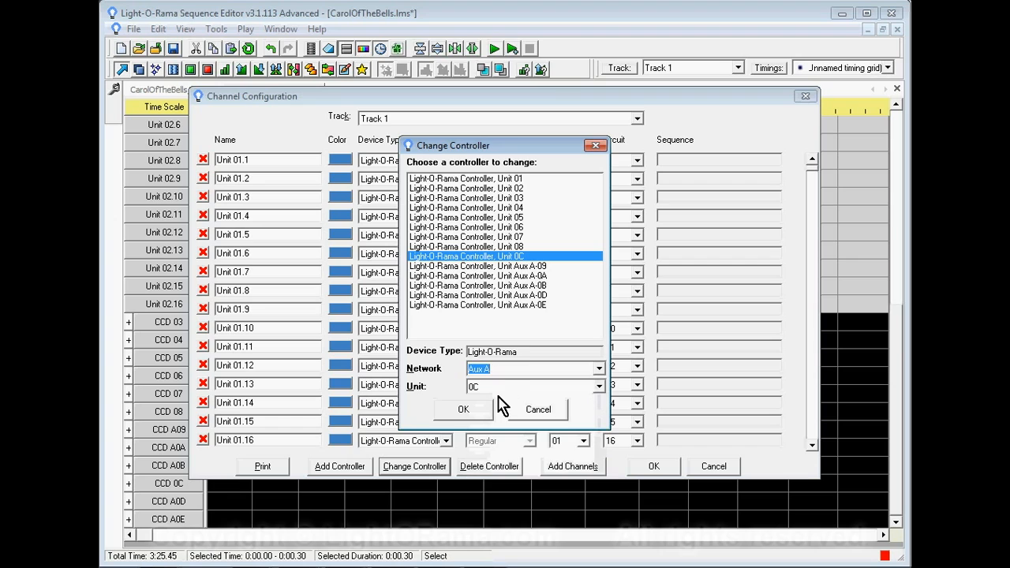
pyautogui.click(473, 409)
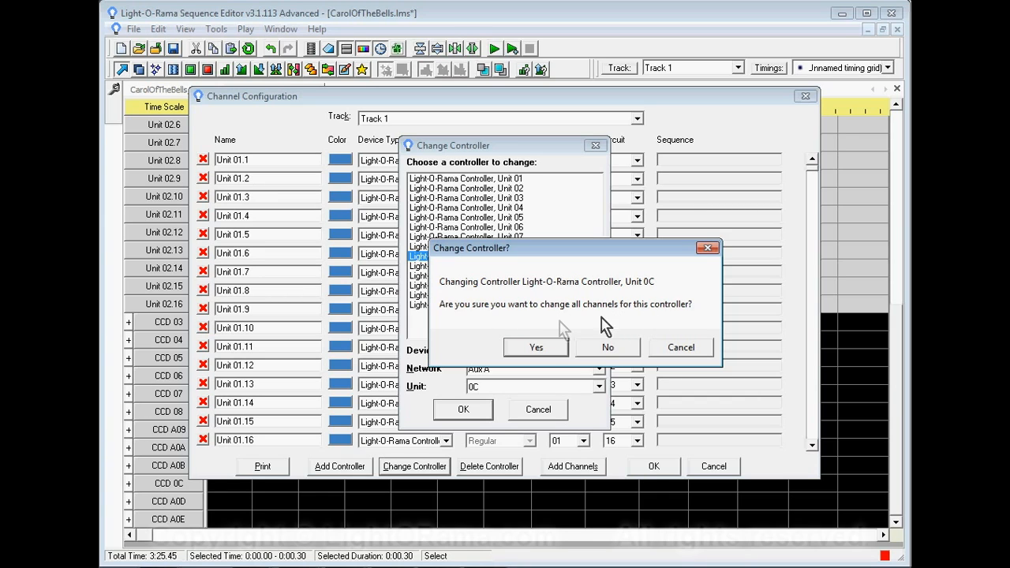
pyautogui.click(535, 349)
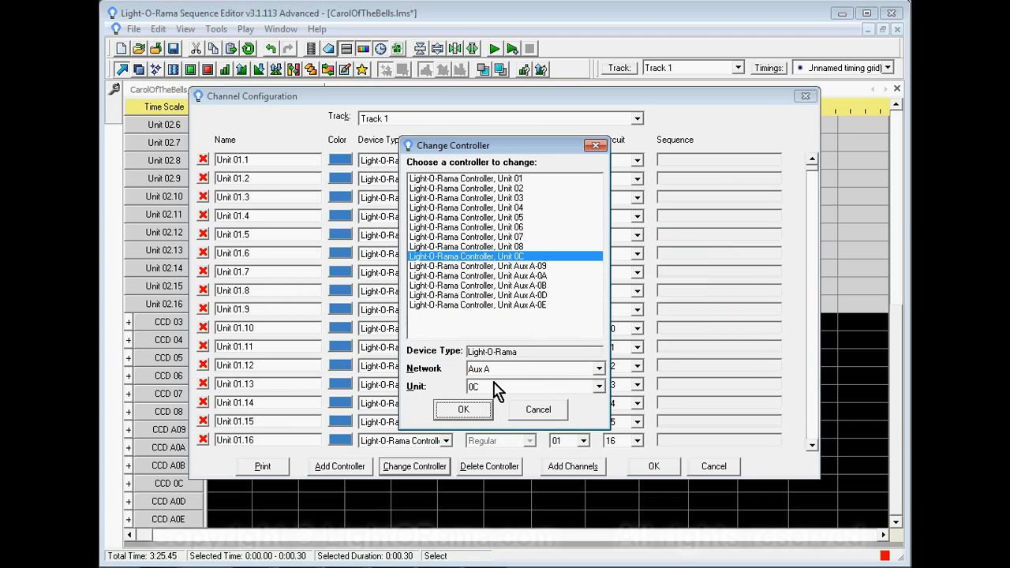
pyautogui.click(473, 412)
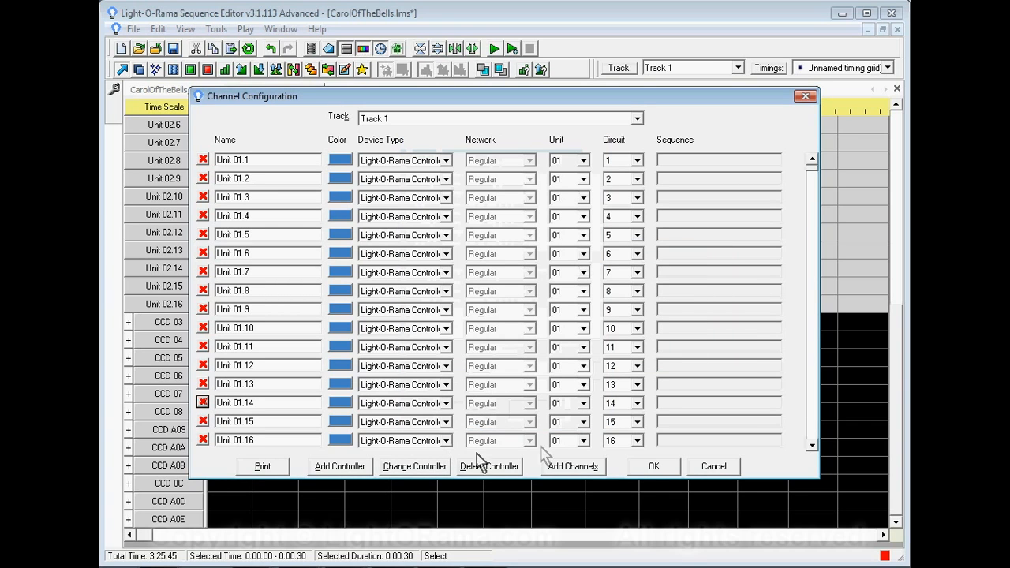
pyautogui.click(657, 467)
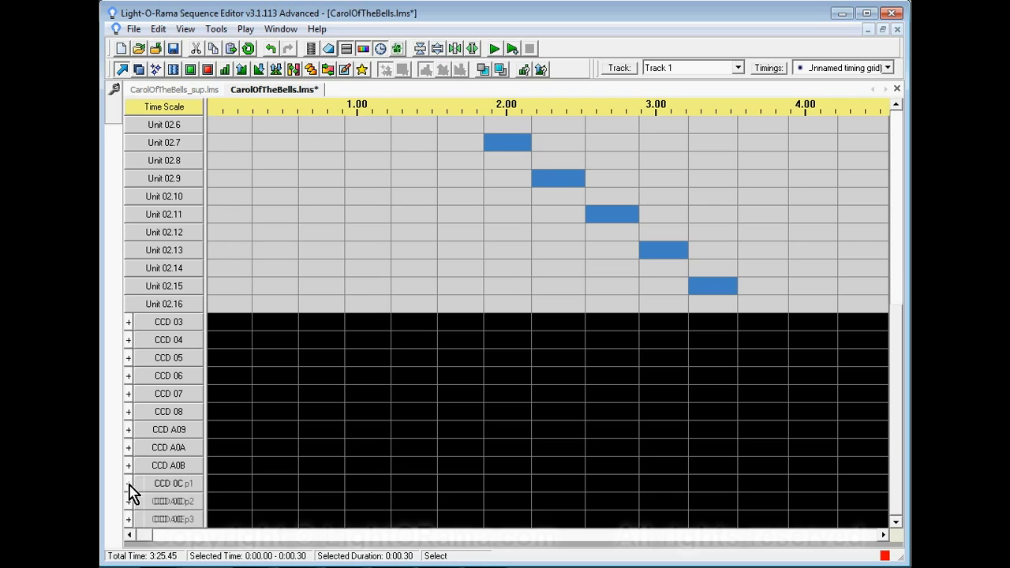
# - Expand CCD 0C, check the network and unit settings of its first pixel channel, and collapse the group again
pyautogui.click(129, 484)
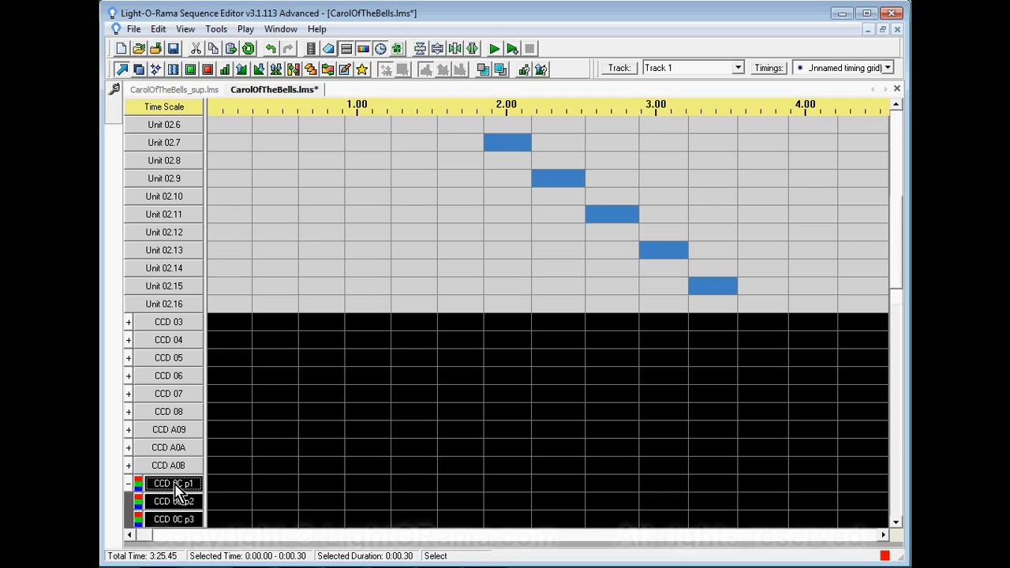
pyautogui.doubleClick(175, 484)
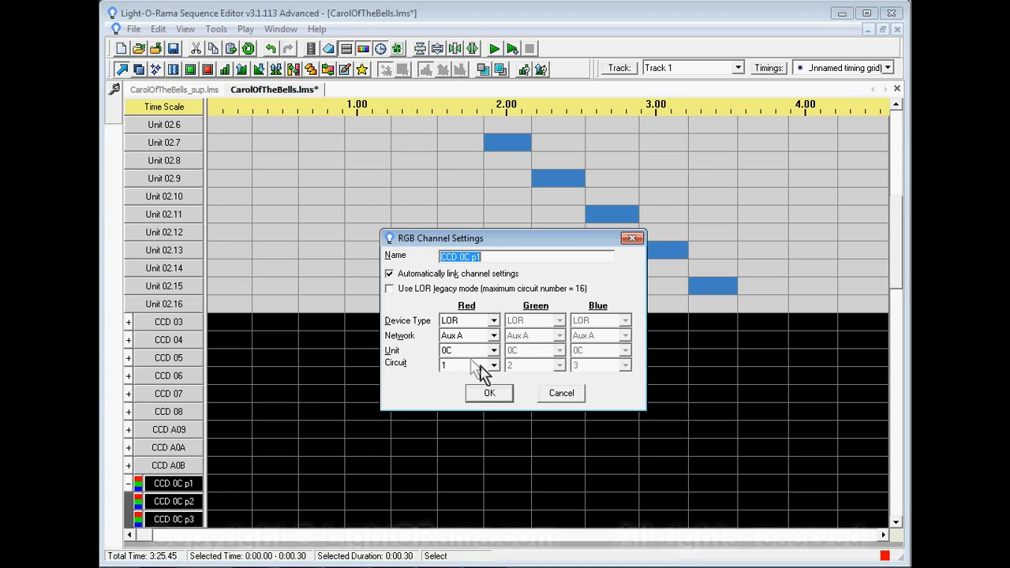
pyautogui.click(489, 399)
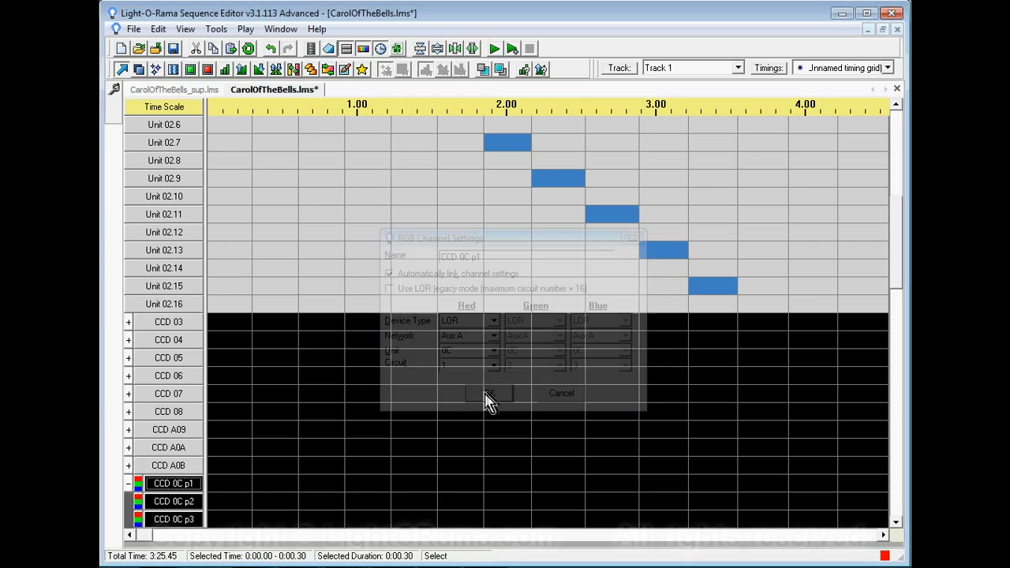
pyautogui.click(129, 483)
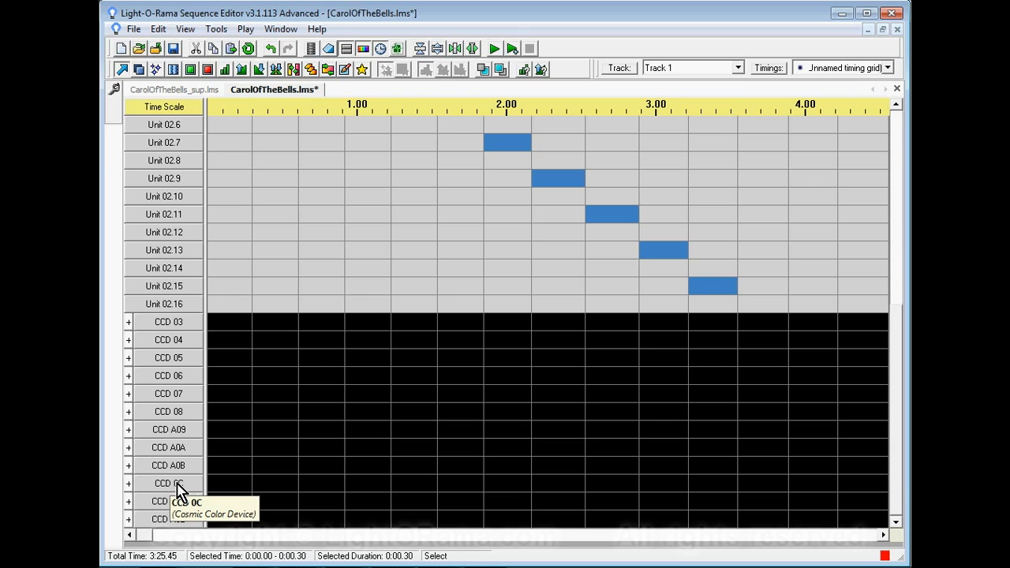
# - Rename the Cosmic Color Device CCD 0C as CCD A0C
pyautogui.rightClick(176, 489)
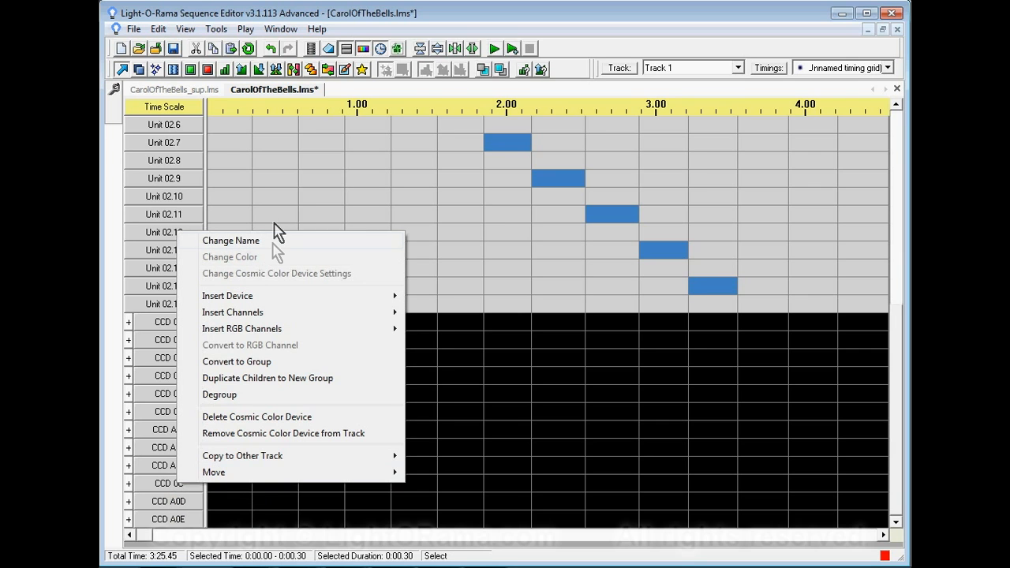
pyautogui.click(272, 242)
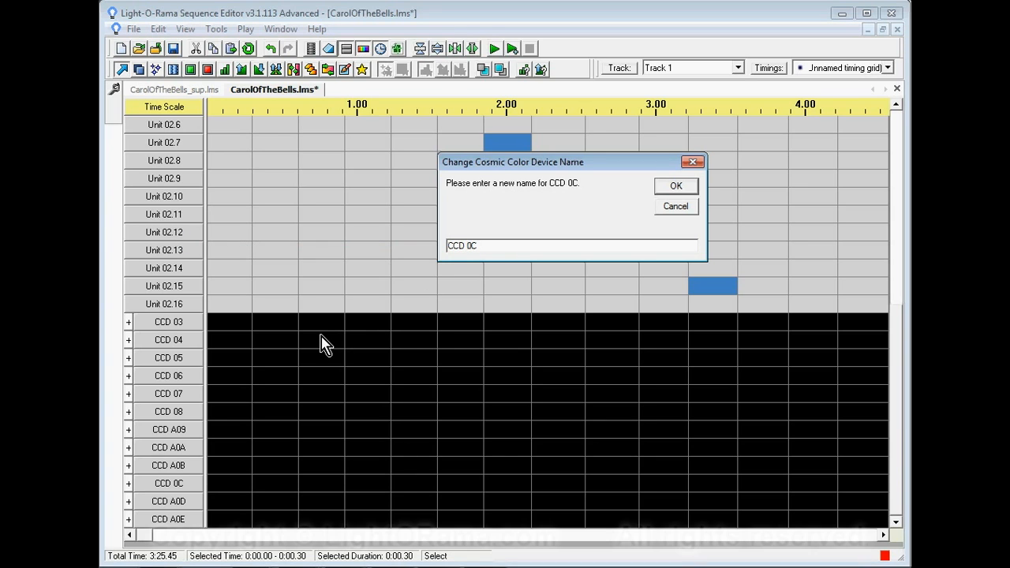
pyautogui.click(672, 190)
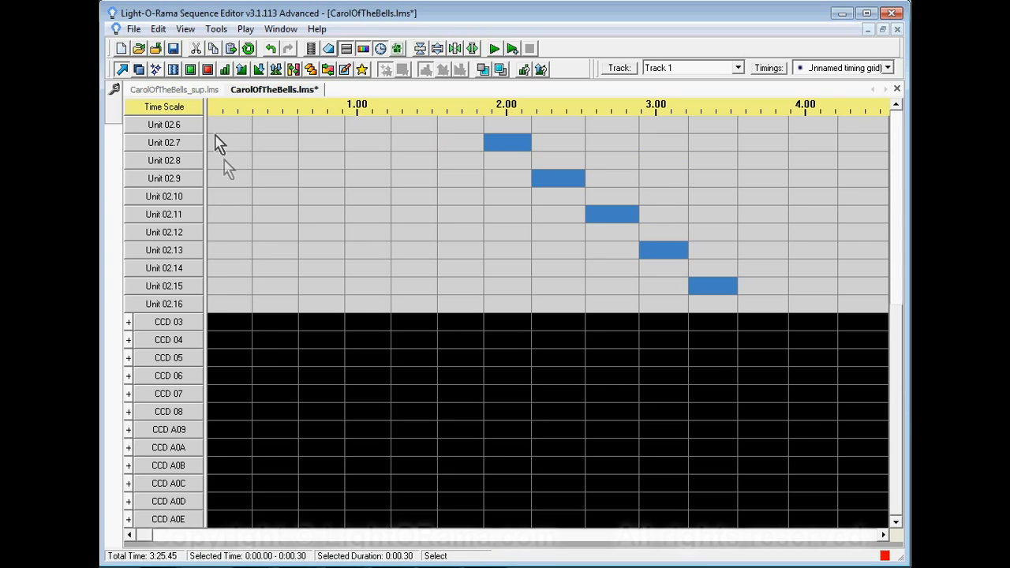
# - Copy the effects of CCR01 through CCR12 over the whole duration of CarolOfTheBells_sup.lms
pyautogui.click(183, 90)
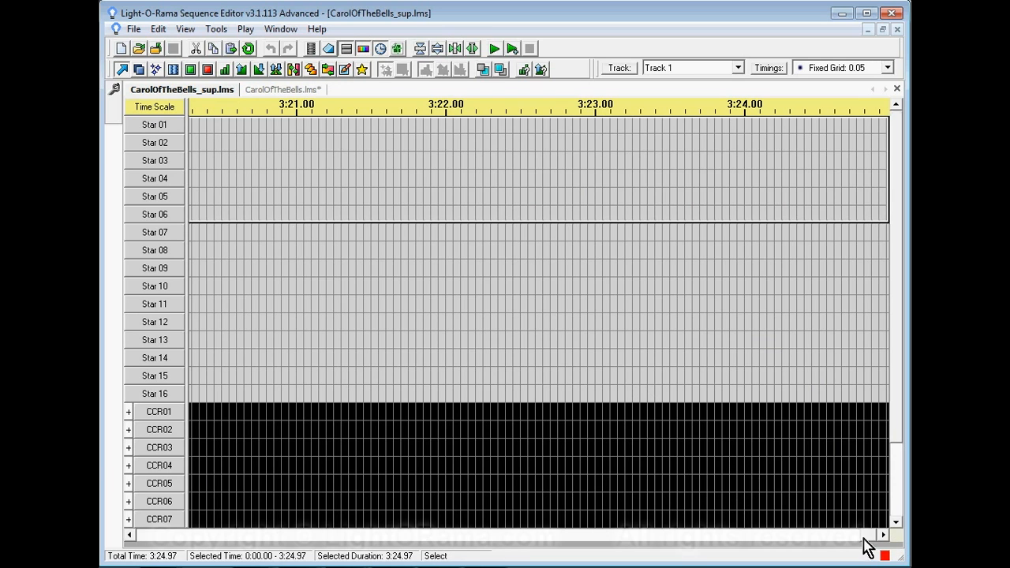
pyautogui.moveTo(864, 540); pyautogui.dragTo(134, 542)
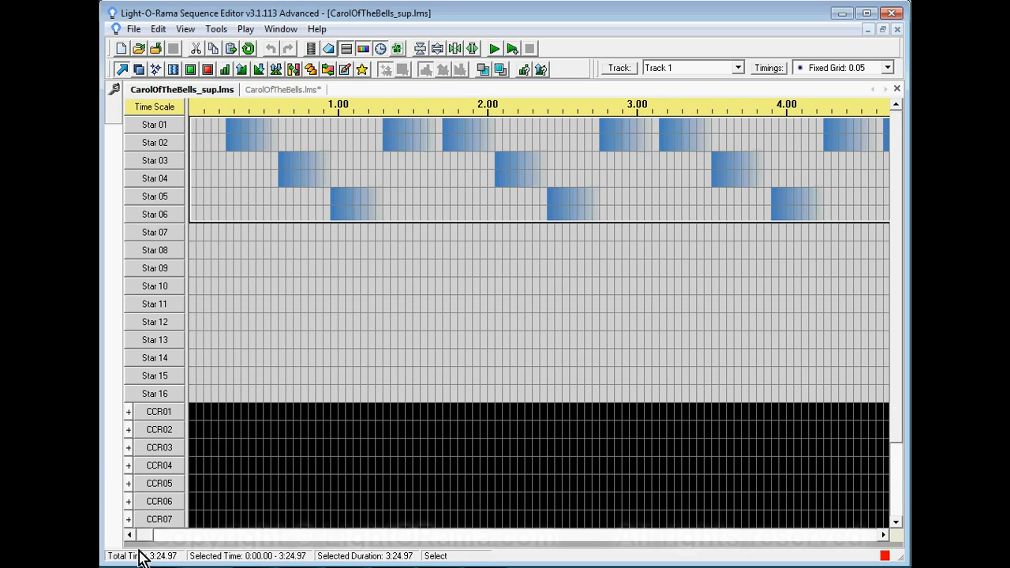
pyautogui.moveTo(895, 293); pyautogui.dragTo(905, 441)
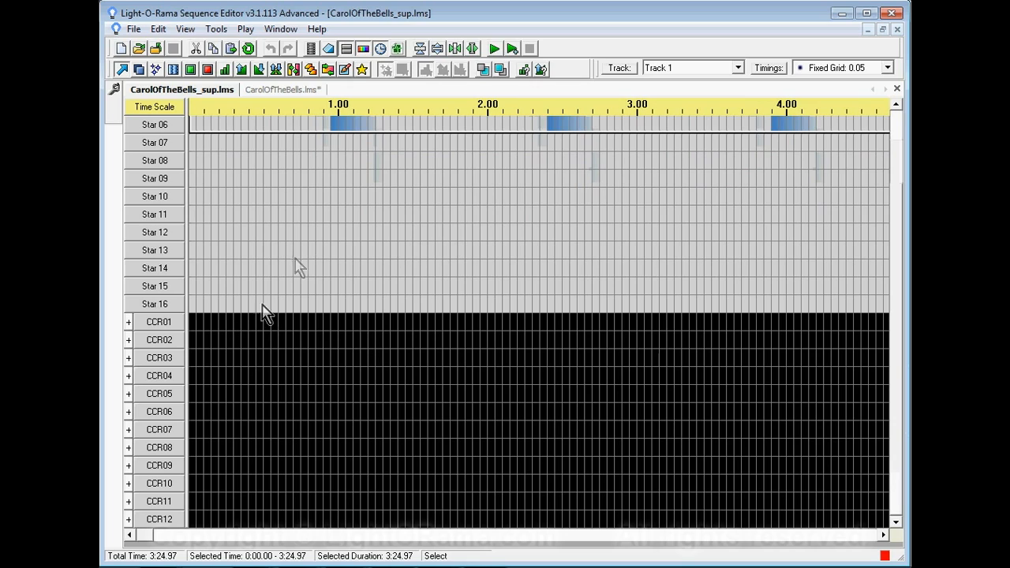
pyautogui.click(121, 72)
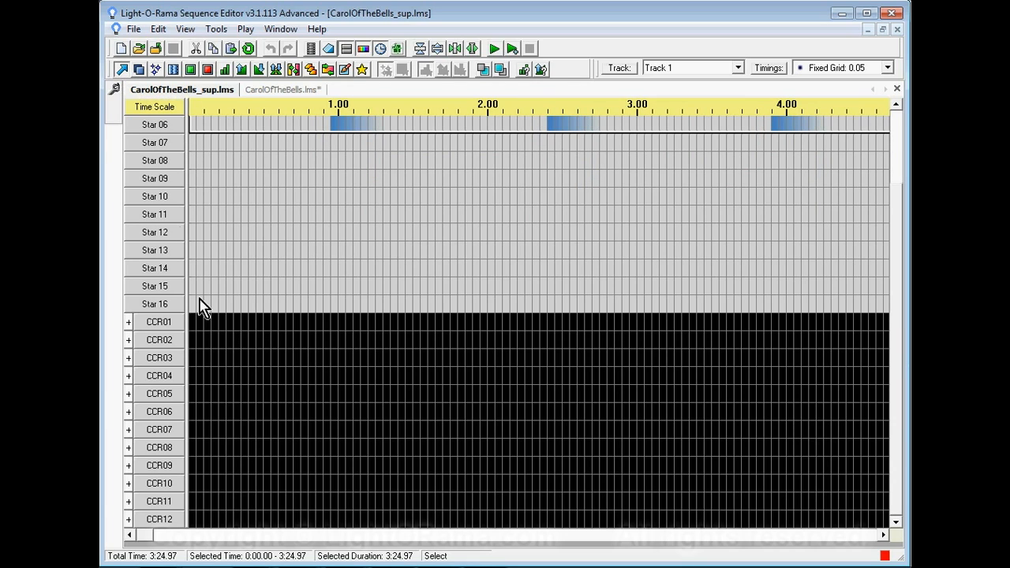
pyautogui.moveTo(191, 324)
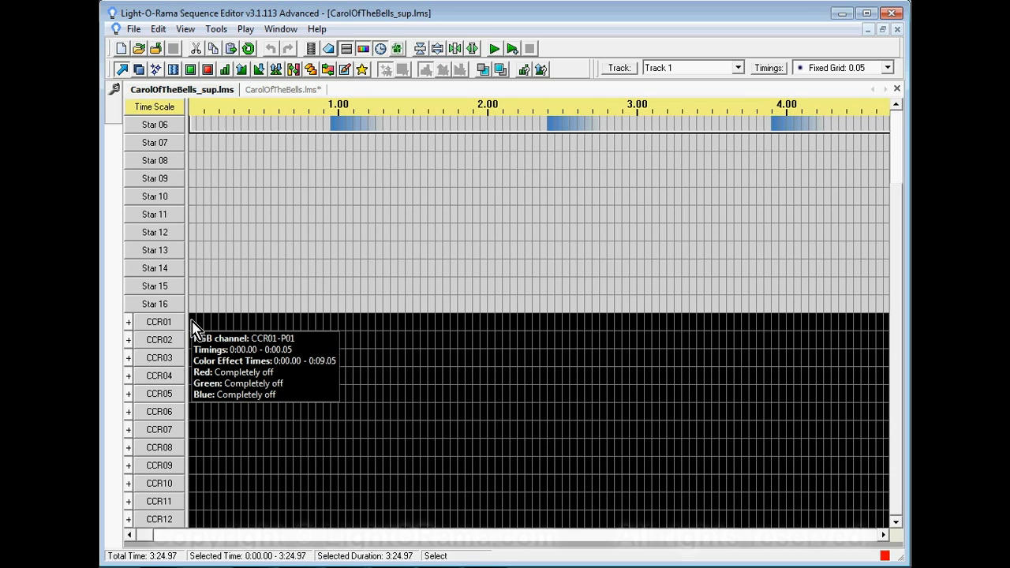
pyautogui.moveTo(193, 325); pyautogui.dragTo(888, 523)
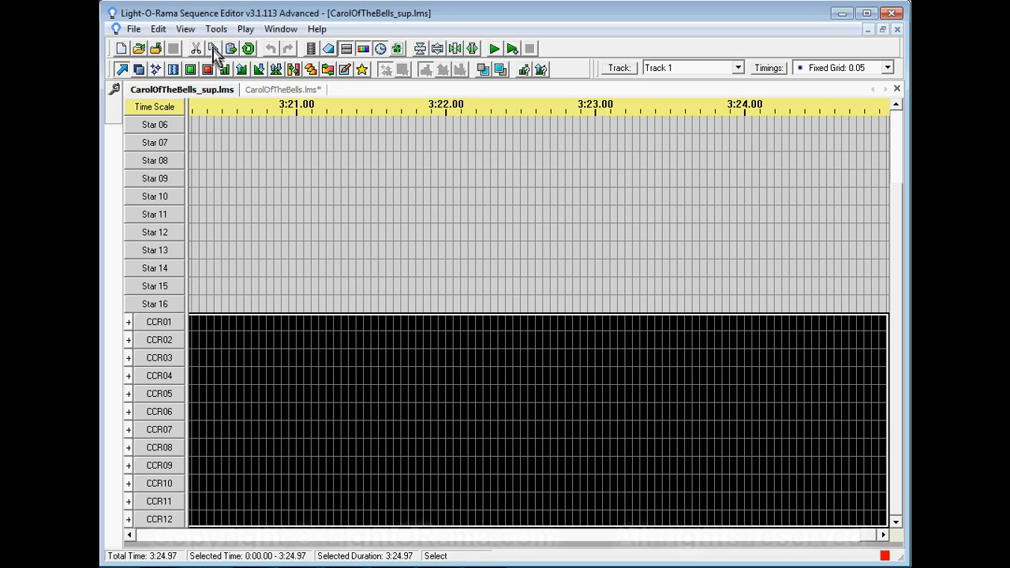
# - Paste the copied effects into CarolOfTheBells.lms, starting at the first cell of CCD 03
pyautogui.click(272, 90)
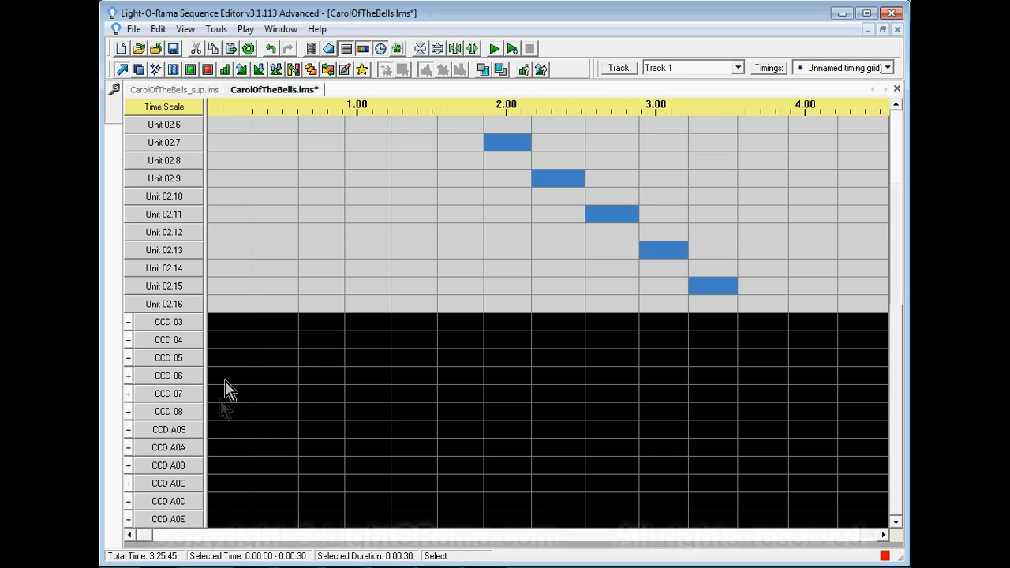
pyautogui.click(226, 325)
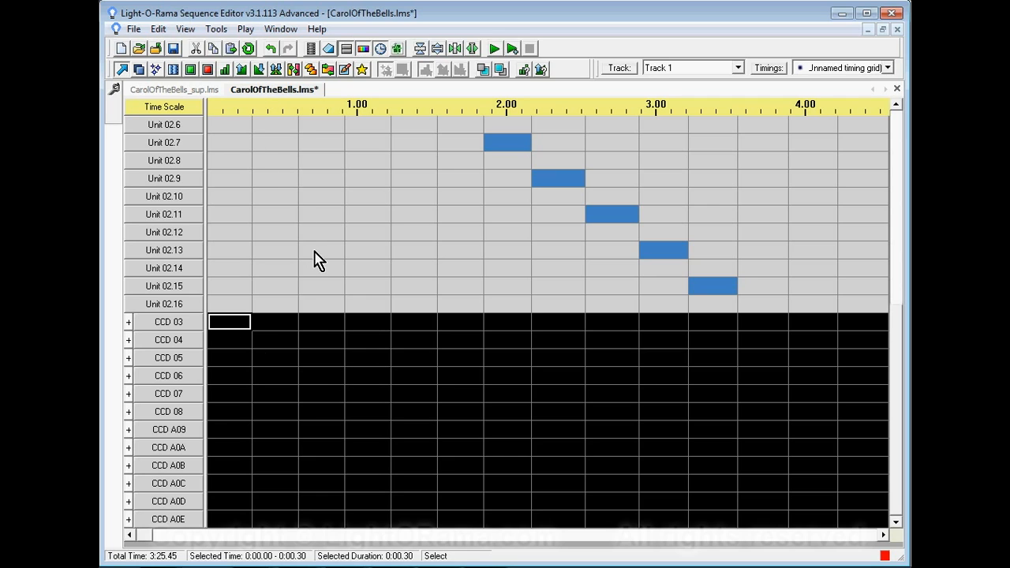
pyautogui.moveTo(314, 260)
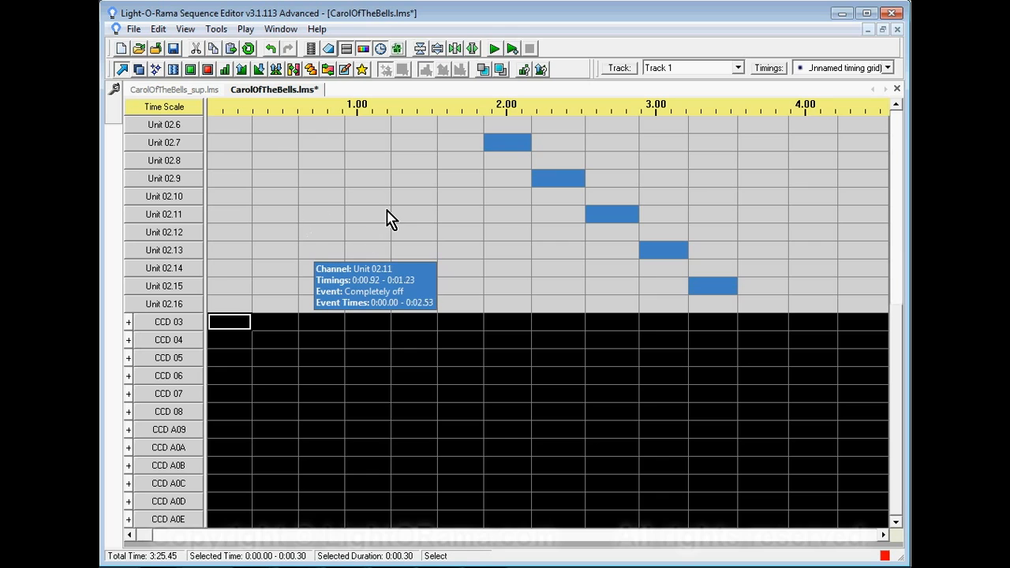
# - Examine the pasted color effects around 9 seconds, including the individual pixel channels of CCD 04
pyautogui.click(244, 537)
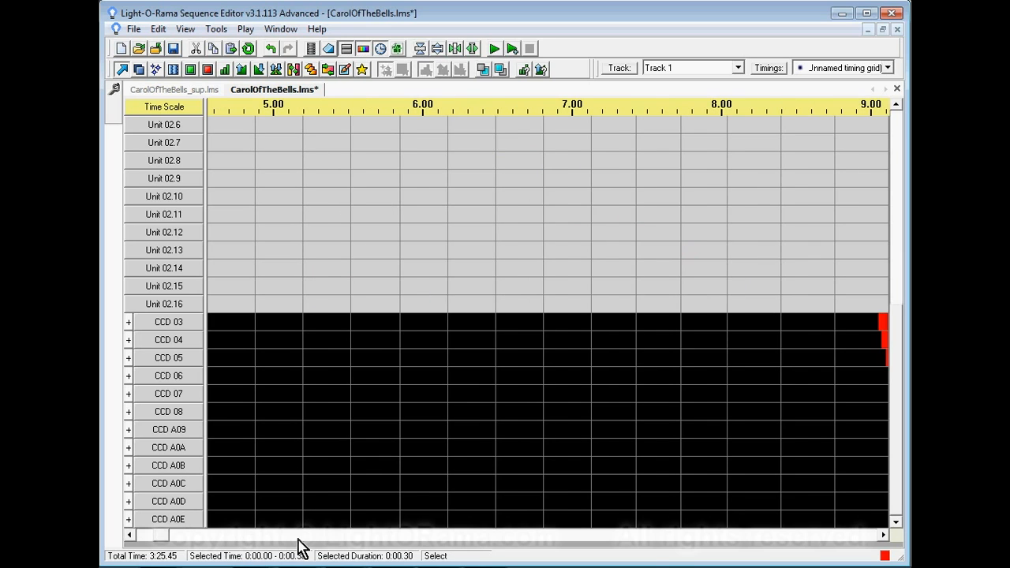
pyautogui.click(298, 539)
pyautogui.click(132, 539)
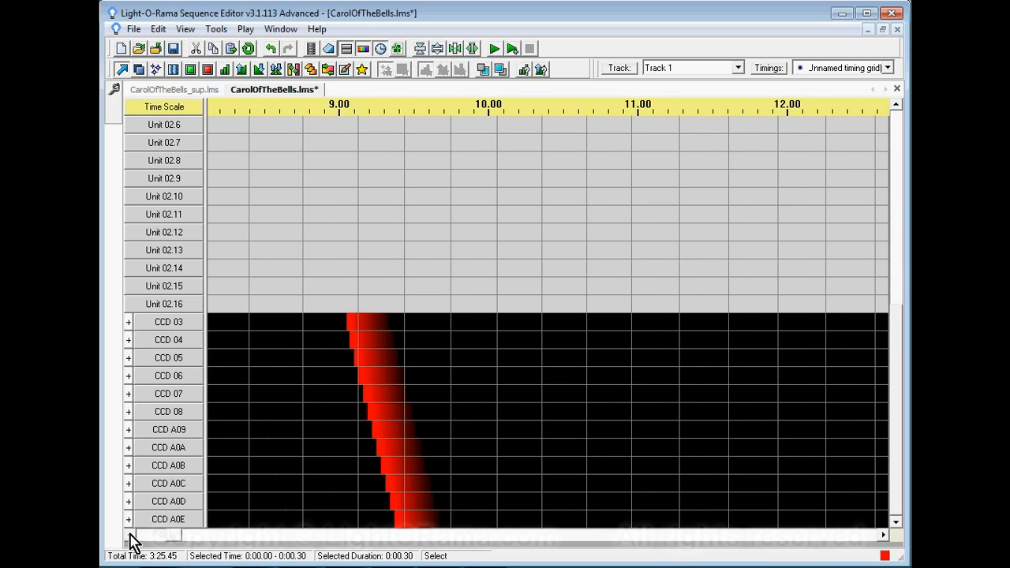
pyautogui.click(128, 340)
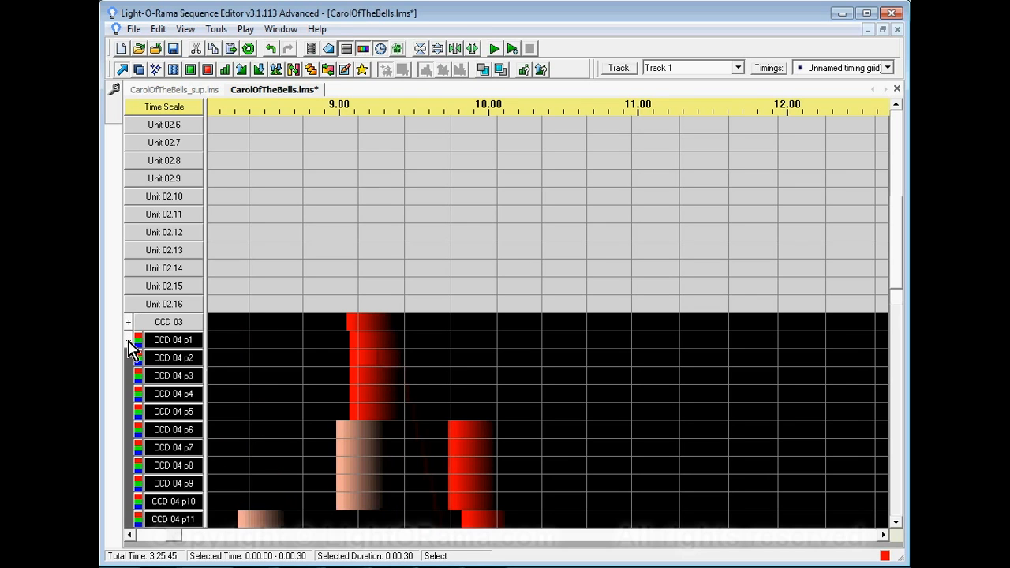
pyautogui.moveTo(899, 227); pyautogui.dragTo(900, 291)
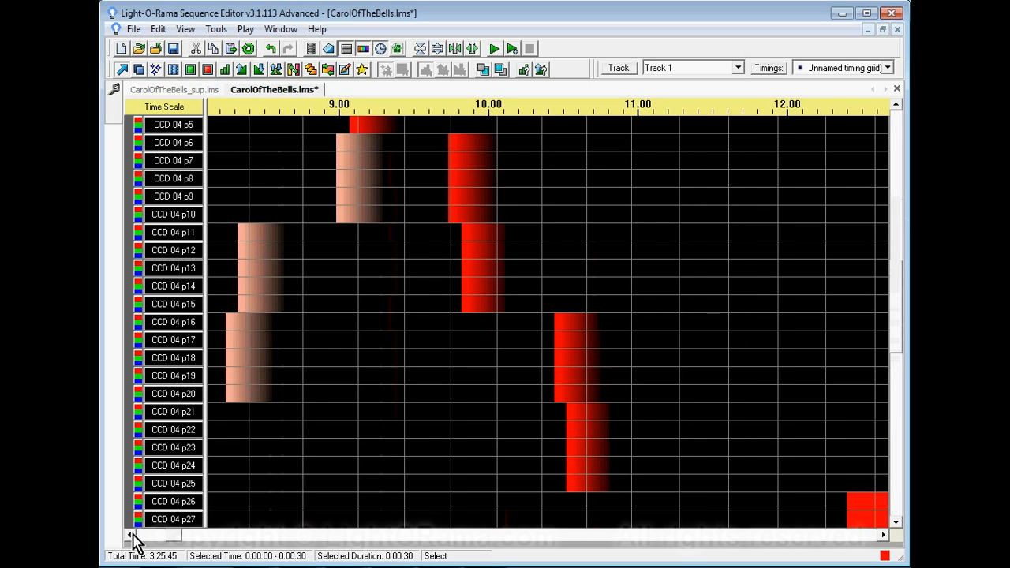
pyautogui.click(129, 535)
pyautogui.moveTo(899, 331); pyautogui.dragTo(897, 282)
pyautogui.click(129, 269)
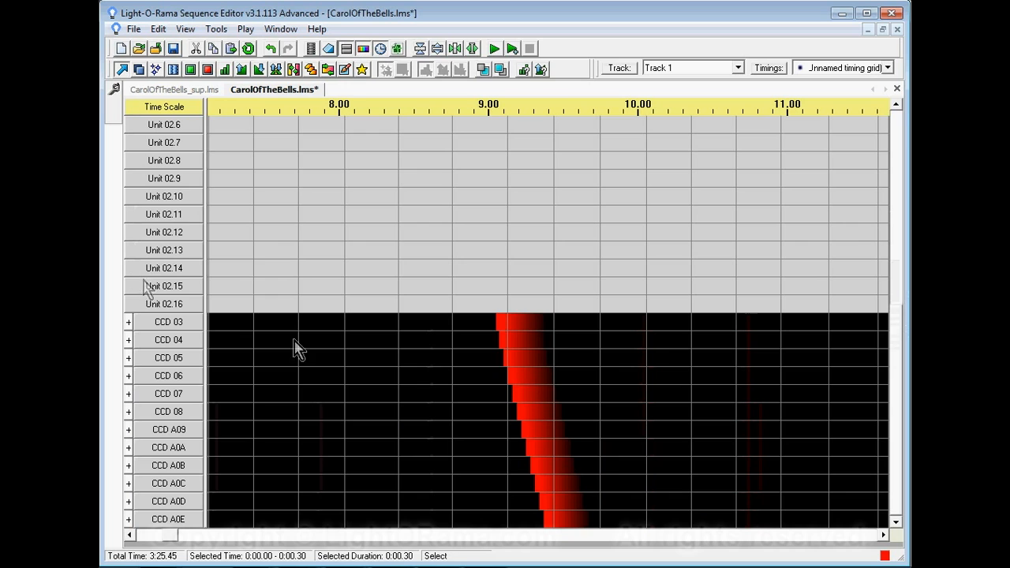
# - Review the merged sequence from its start, checking the effects on the Unit 01 and Unit 02 channels
pyautogui.moveTo(901, 416)
pyautogui.mouseDown()
pyautogui.moveTo(894, 348)
pyautogui.moveTo(908, 434)
pyautogui.mouseUp()
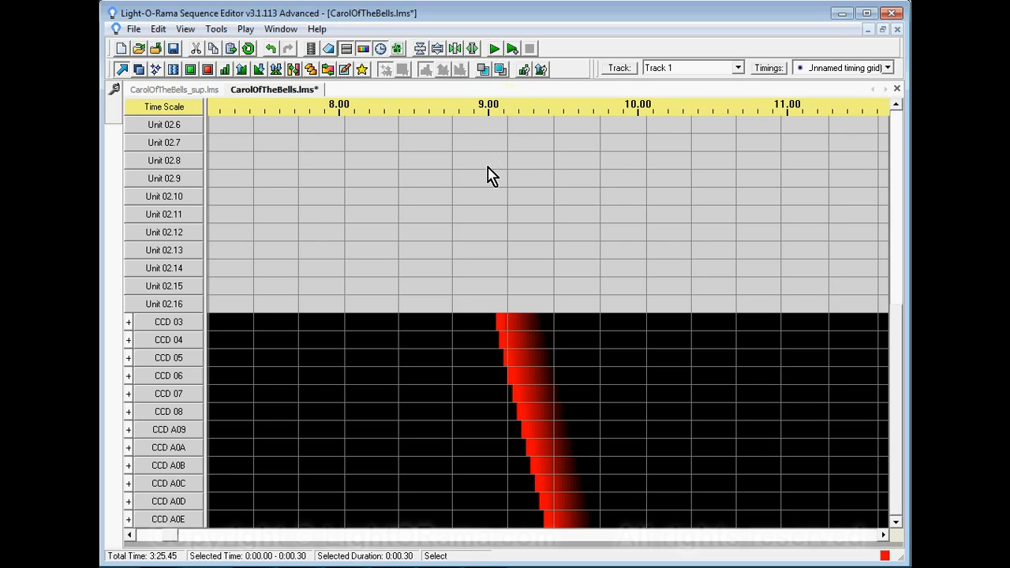
pyautogui.moveTo(894, 416); pyautogui.dragTo(892, 393)
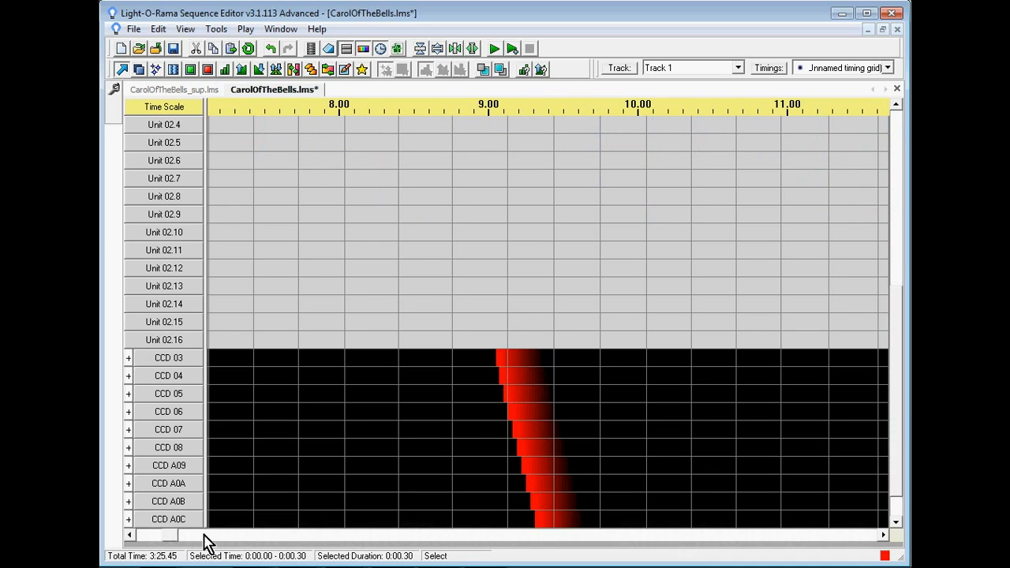
pyautogui.moveTo(168, 537); pyautogui.dragTo(134, 536)
pyautogui.moveTo(899, 447); pyautogui.dragTo(903, 291)
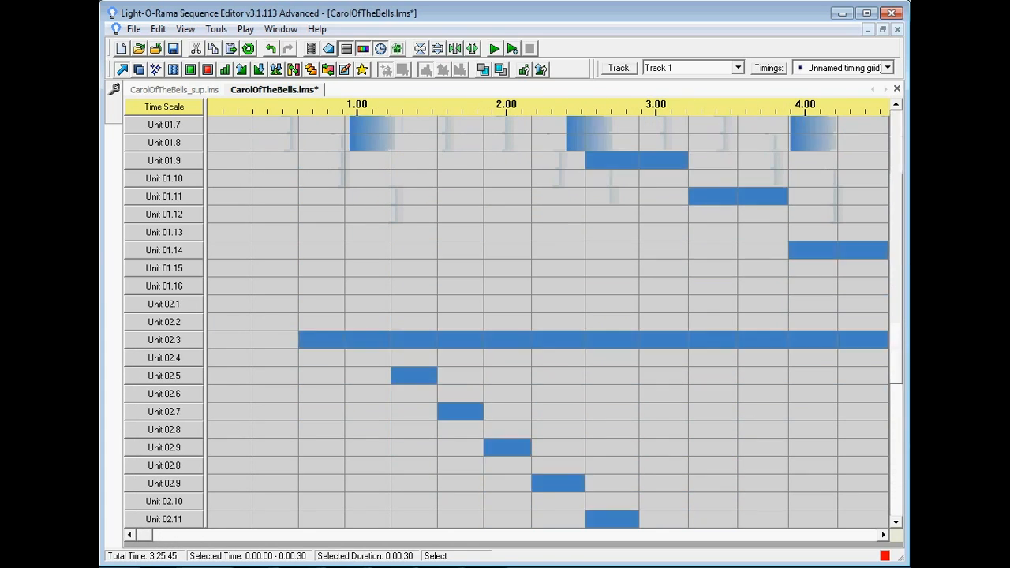
pyautogui.moveTo(896, 333); pyautogui.dragTo(897, 361)
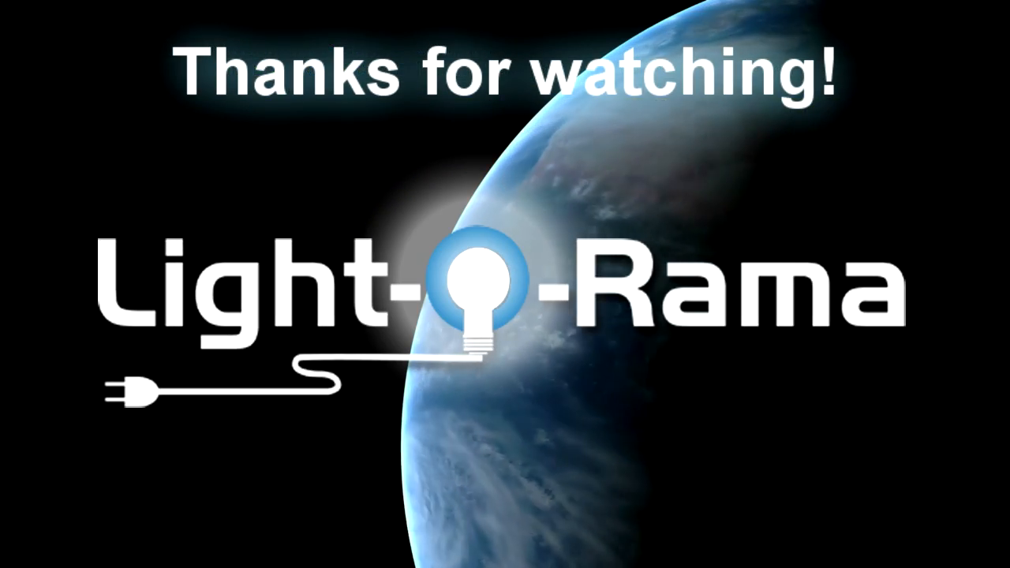